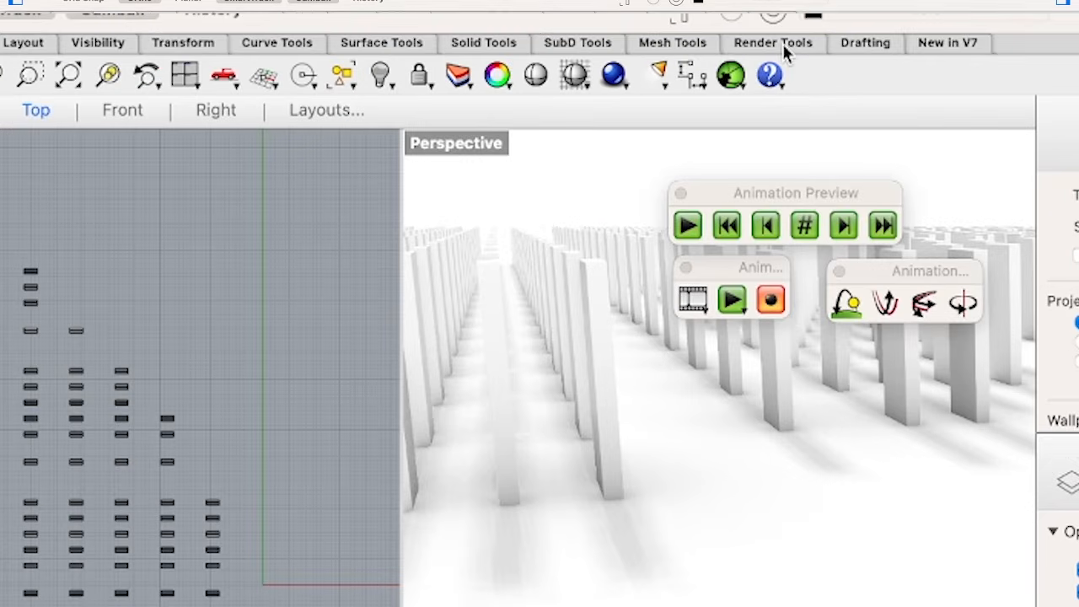
- Show the Render Tools toolset and choose Animation Setup among the active tool palettes
click(680, 15)
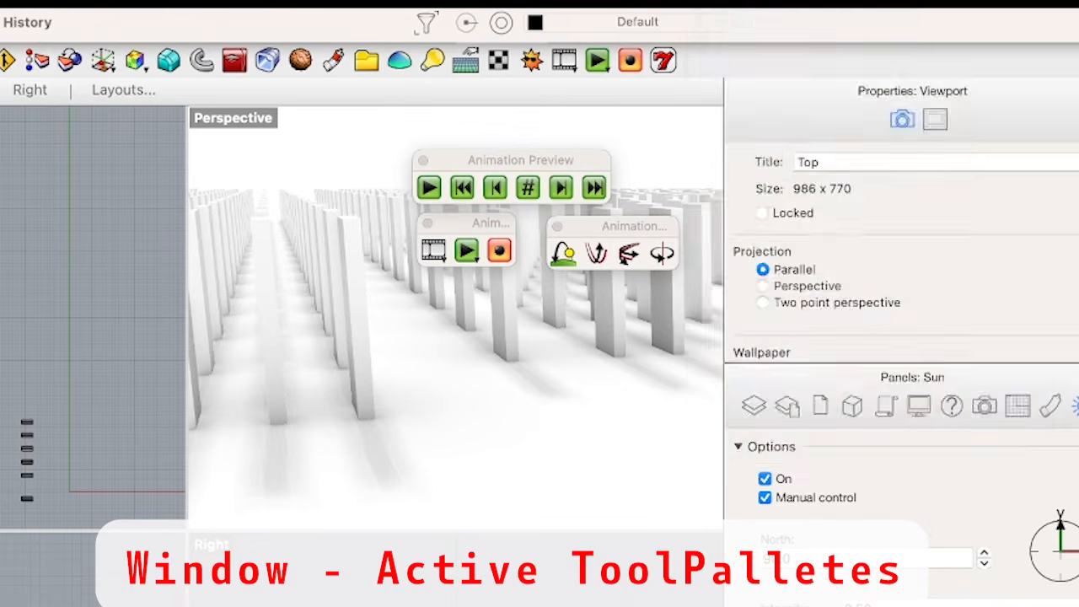
click(732, 3)
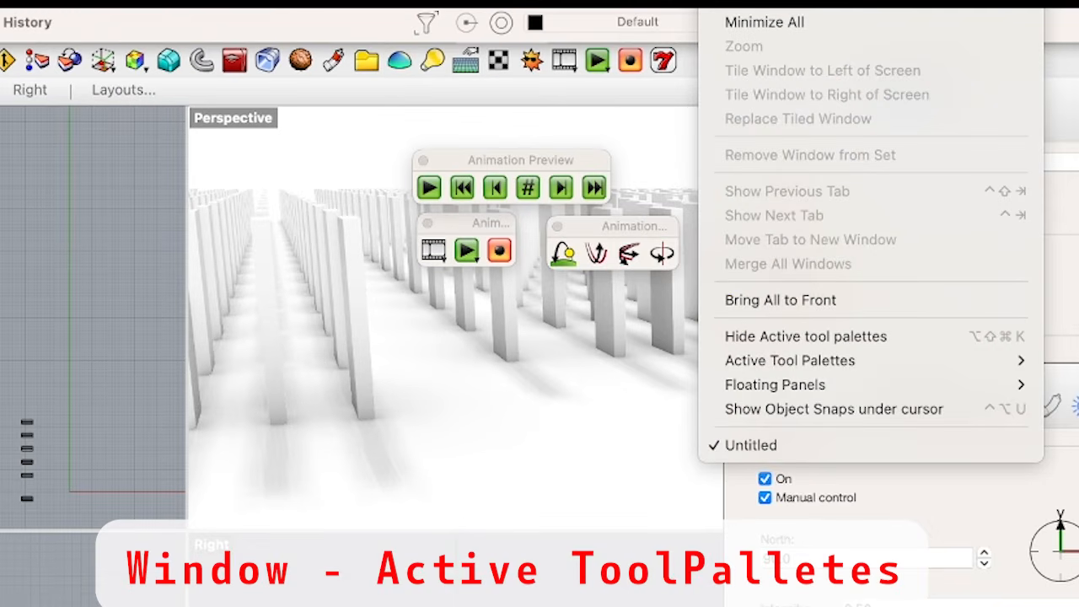
mouse_move(802, 363)
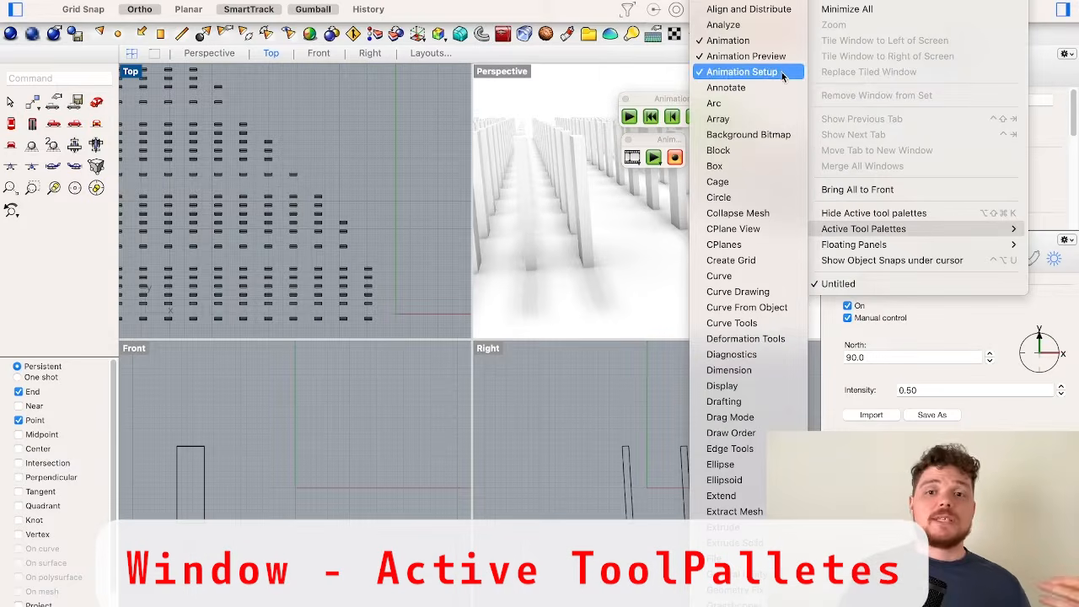
click(781, 71)
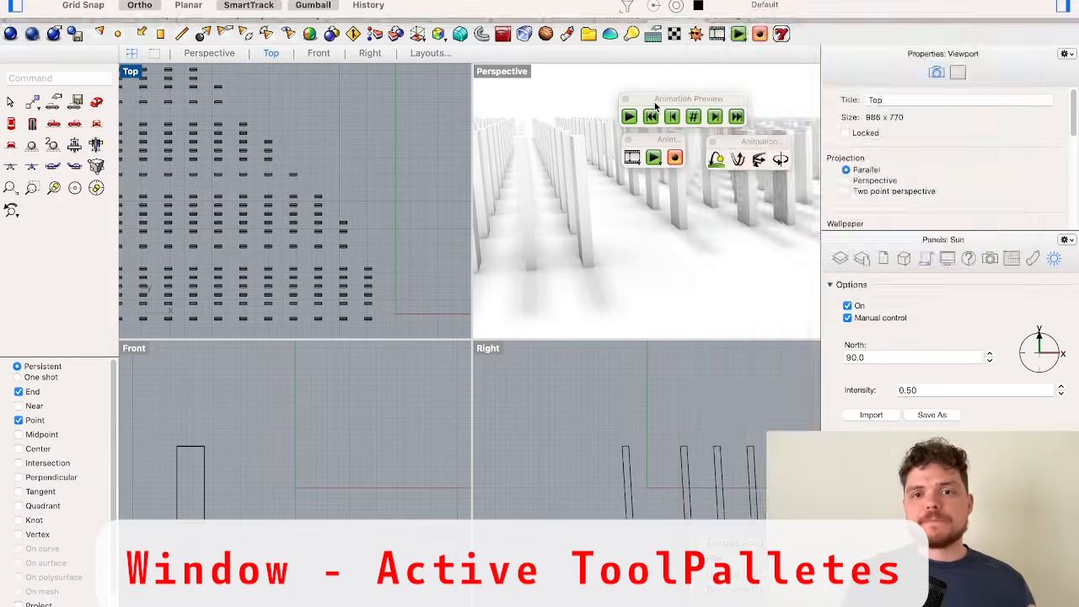
- Move the Animation Preview, Animation and Animation Setup palettes slightly higher over the Perspective viewport
drag(694, 99, 692, 78)
drag(655, 140, 649, 118)
drag(756, 142, 741, 123)
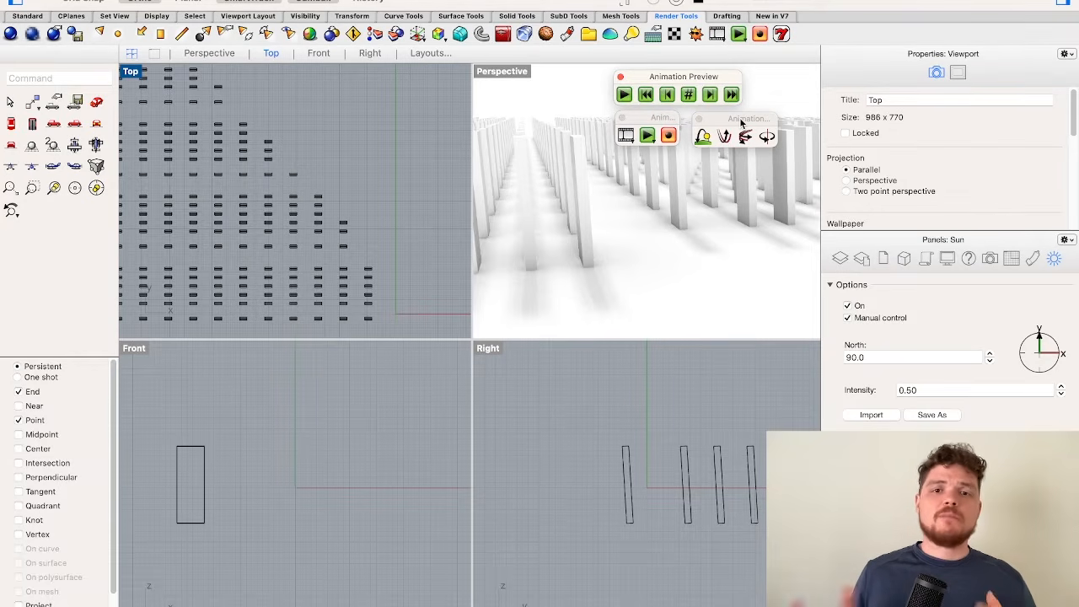
- Draw a straight horizontal polyline in the Top view, running from right of the green axis to the edge of the block grid
click(61, 78)
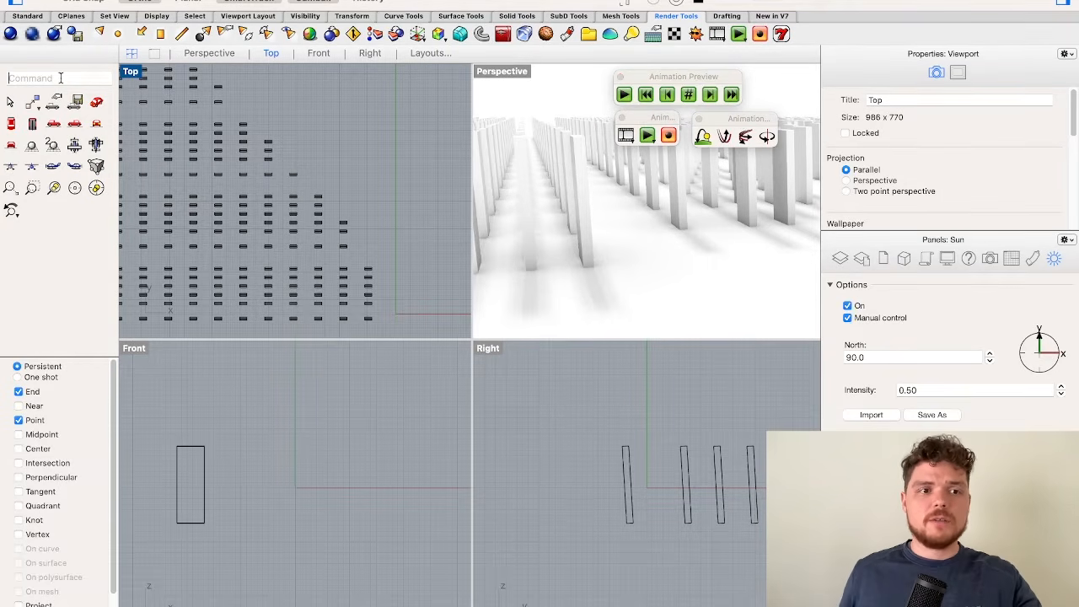
text(Polyline)
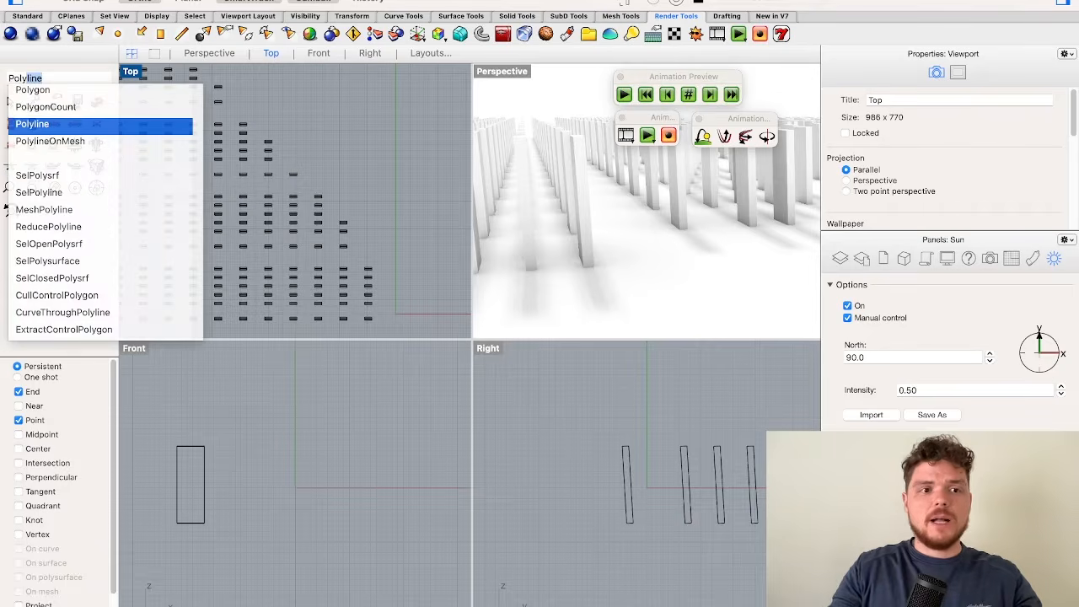
key(Return)
click(411, 255)
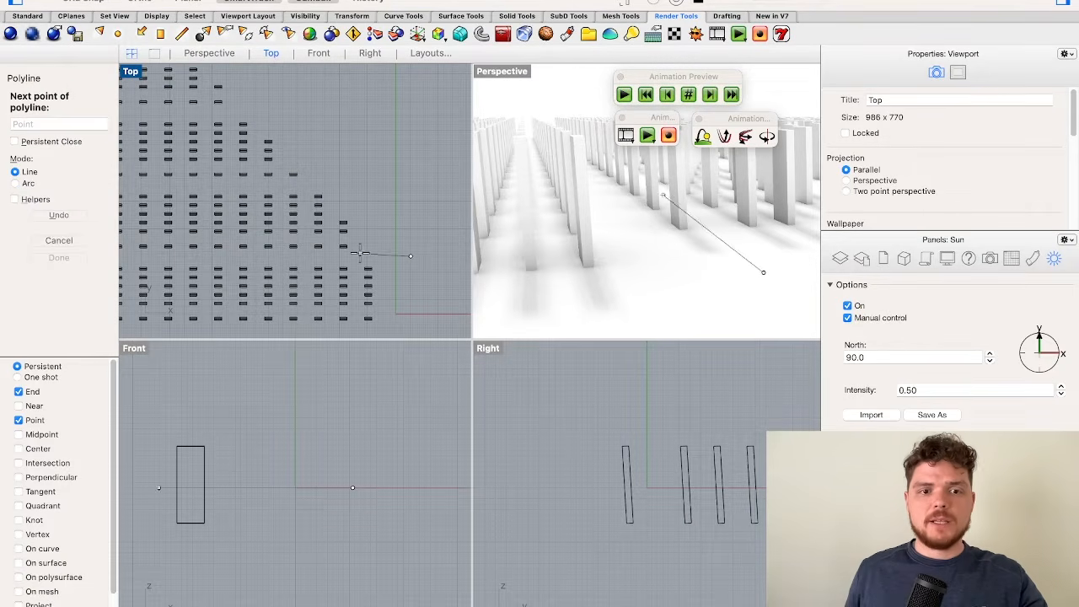
click(359, 256)
key(Return)
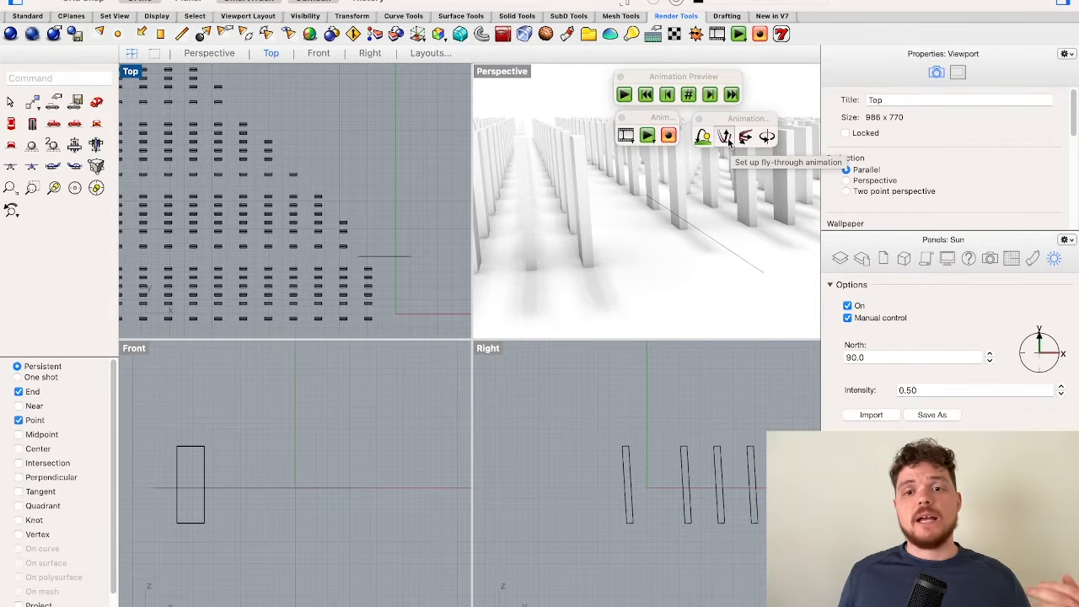
- Set up a 50-frame jpg fly-through animation along the polyline with Shaded capture in the Perspective viewport, and play its preview
click(726, 137)
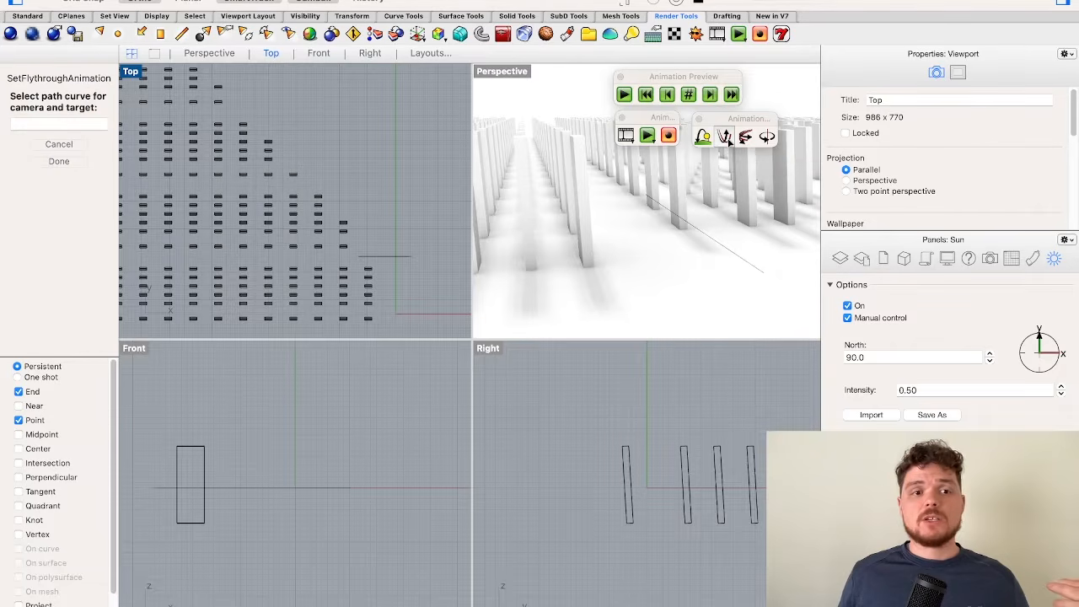
click(400, 258)
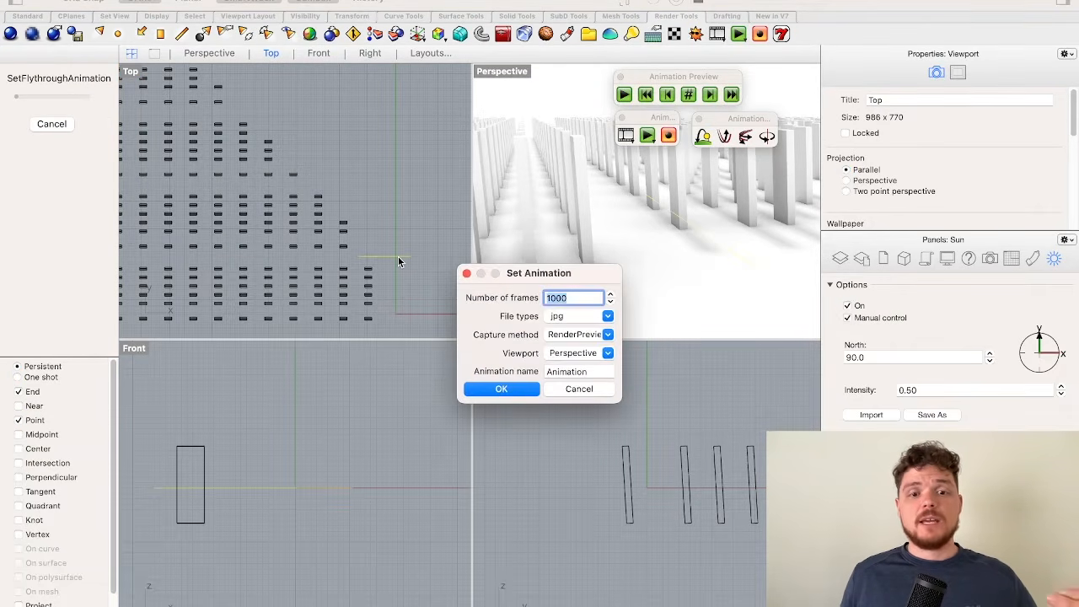
text(50)
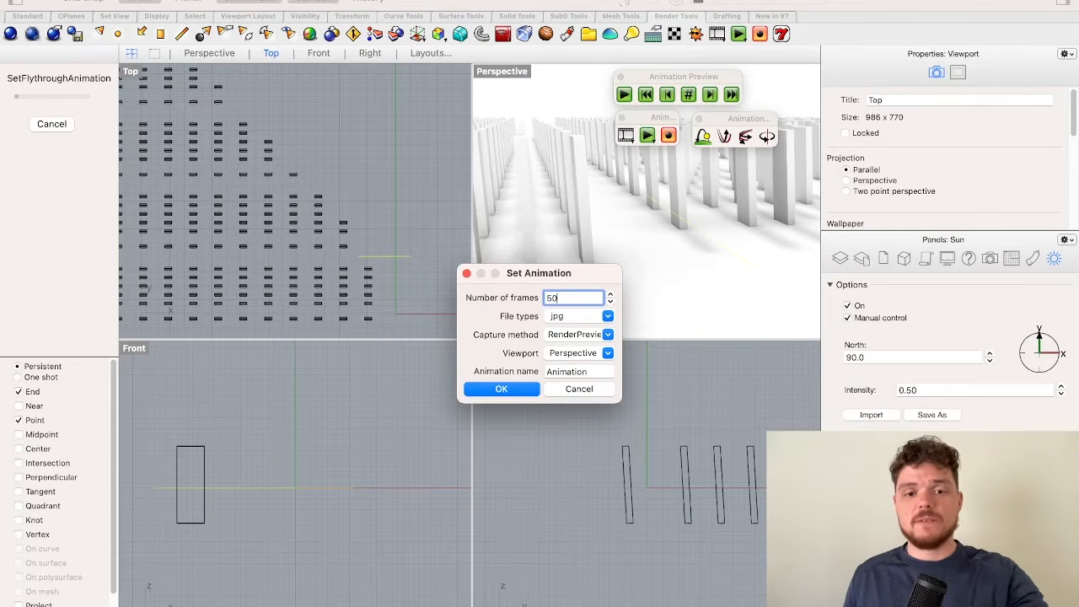
click(598, 335)
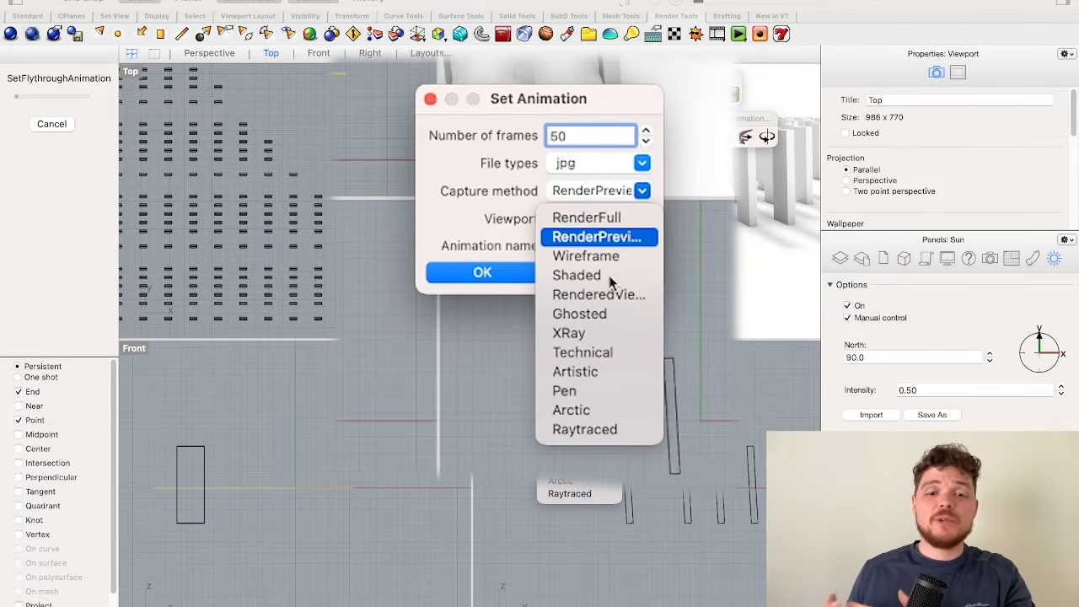
click(611, 278)
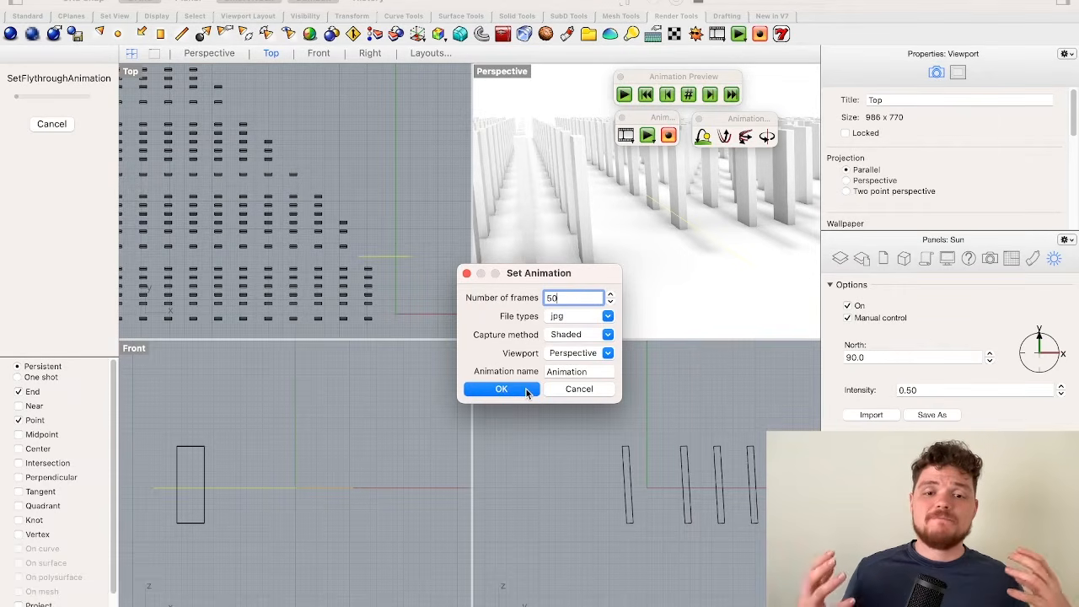
click(607, 334)
click(607, 335)
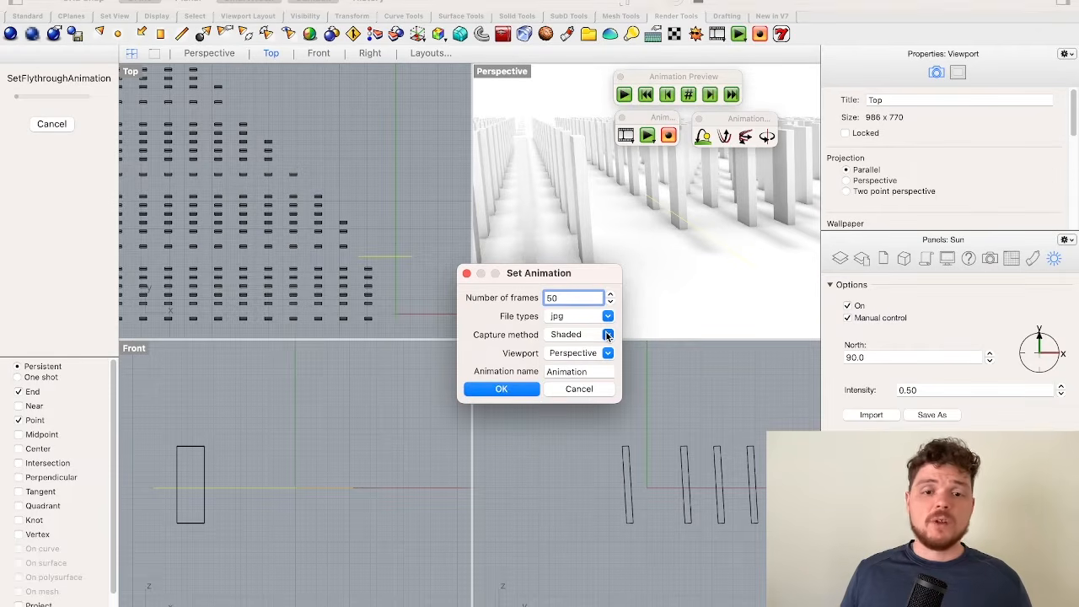
click(501, 388)
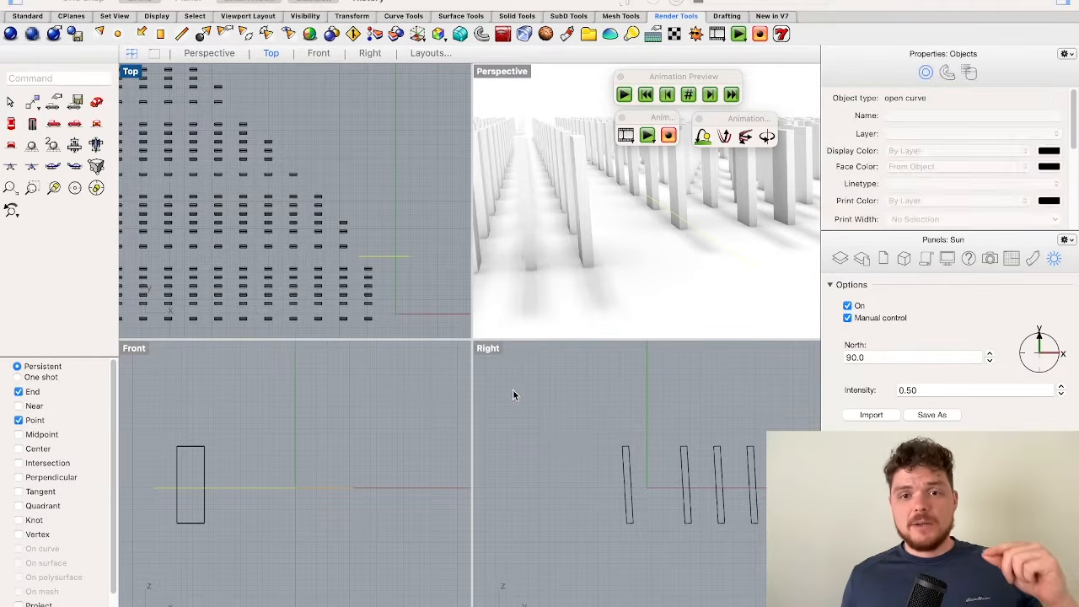
click(624, 95)
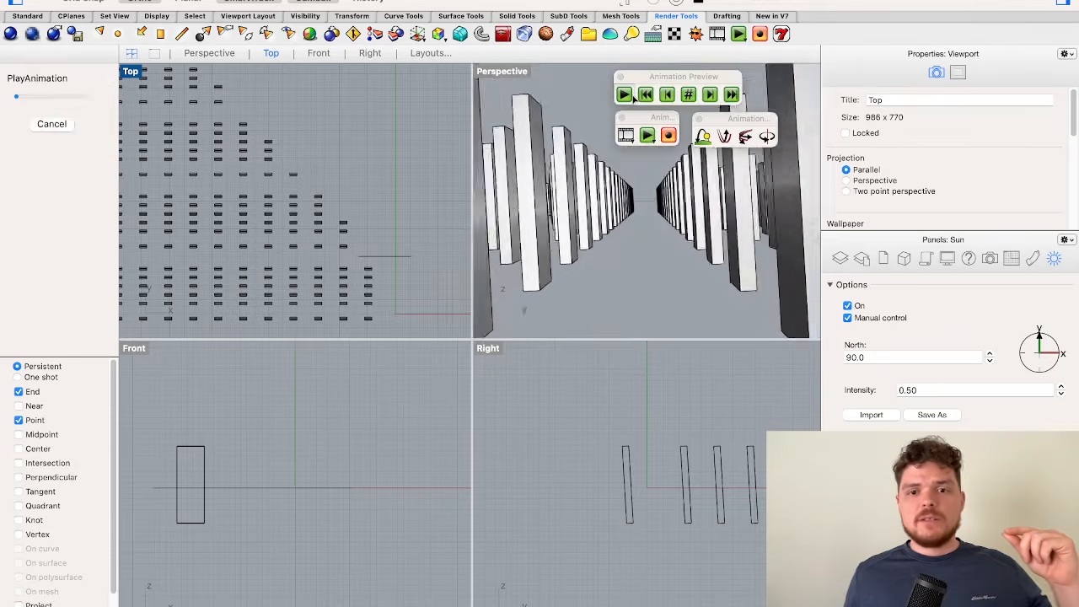
click(624, 94)
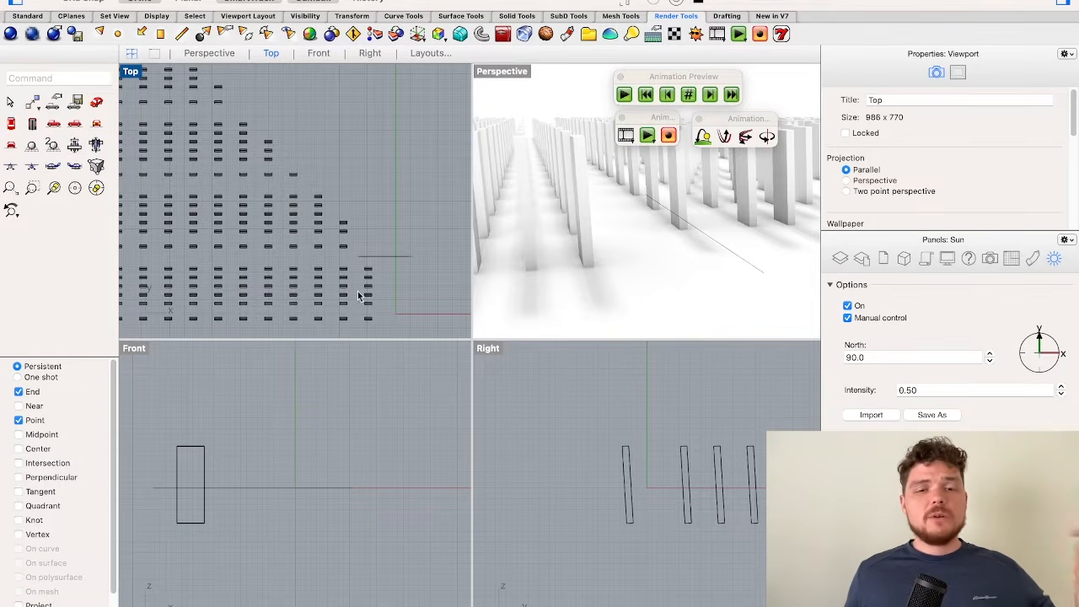
- Flip the direction of the path polyline and play the animation preview again
click(372, 258)
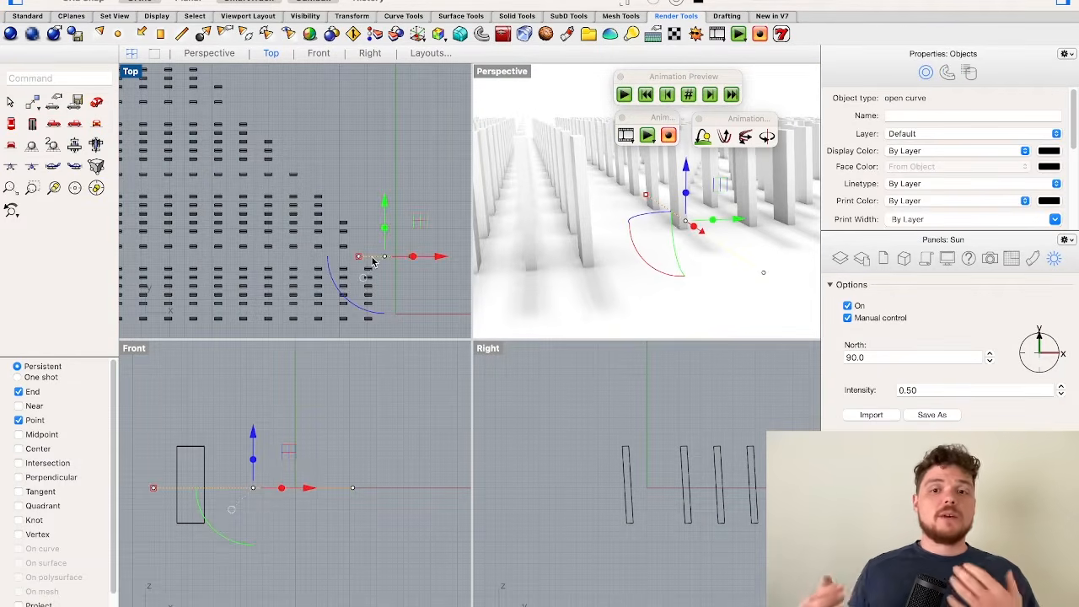
text(Flip)
key(Return)
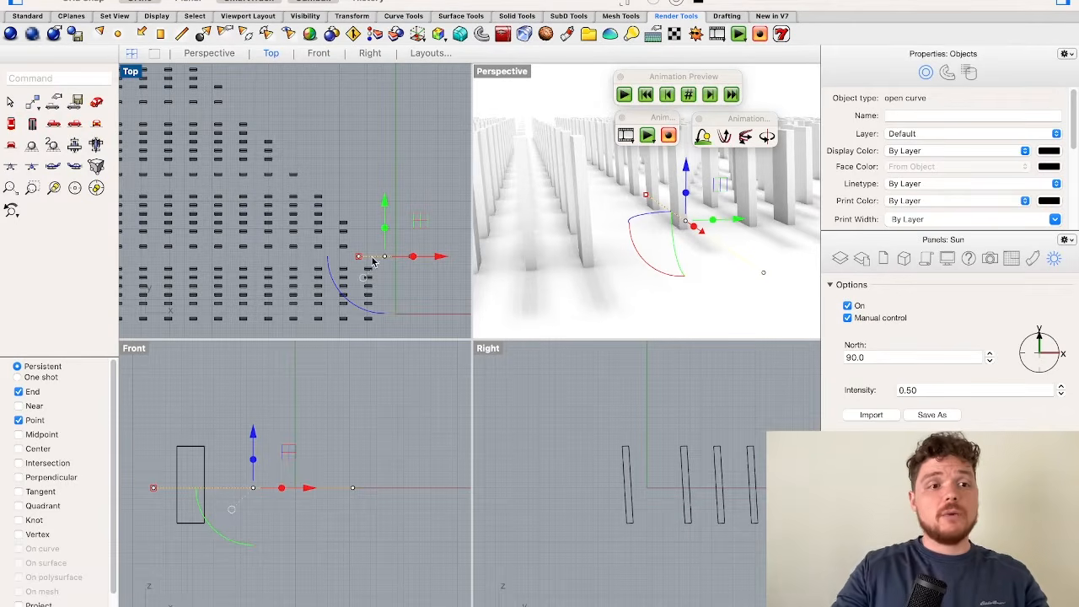
click(624, 95)
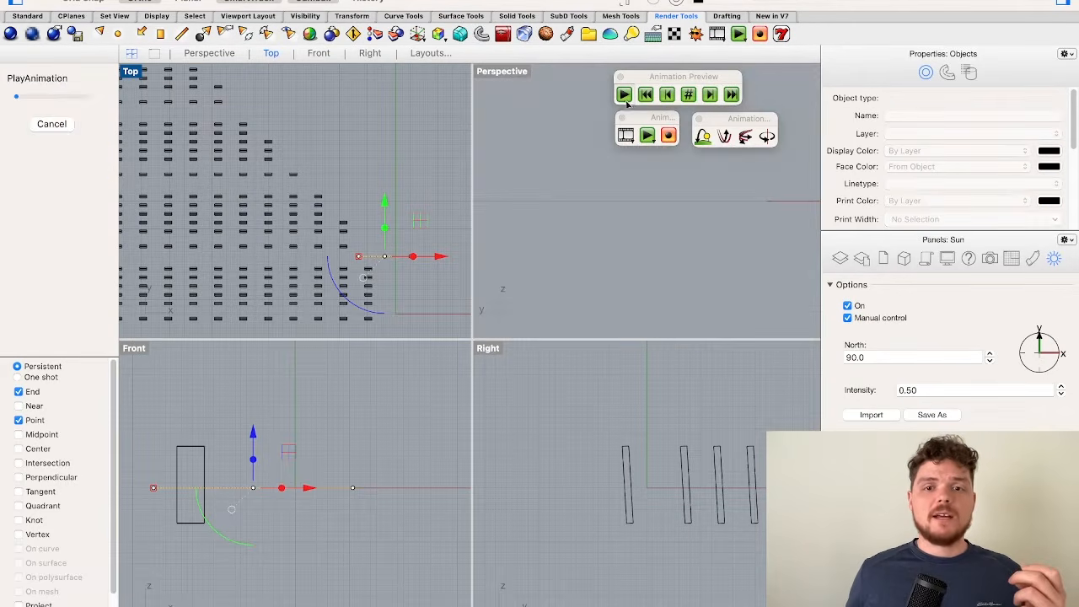
click(626, 97)
click(624, 95)
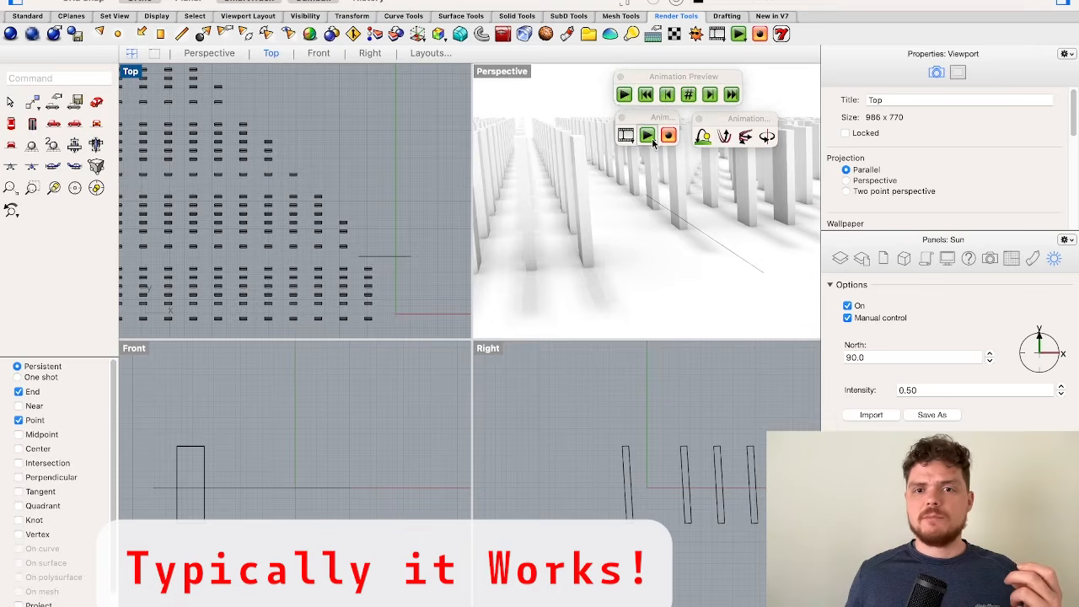
- Select the path polyline in the Perspective view and restart the fly-through animation setup with it
click(710, 229)
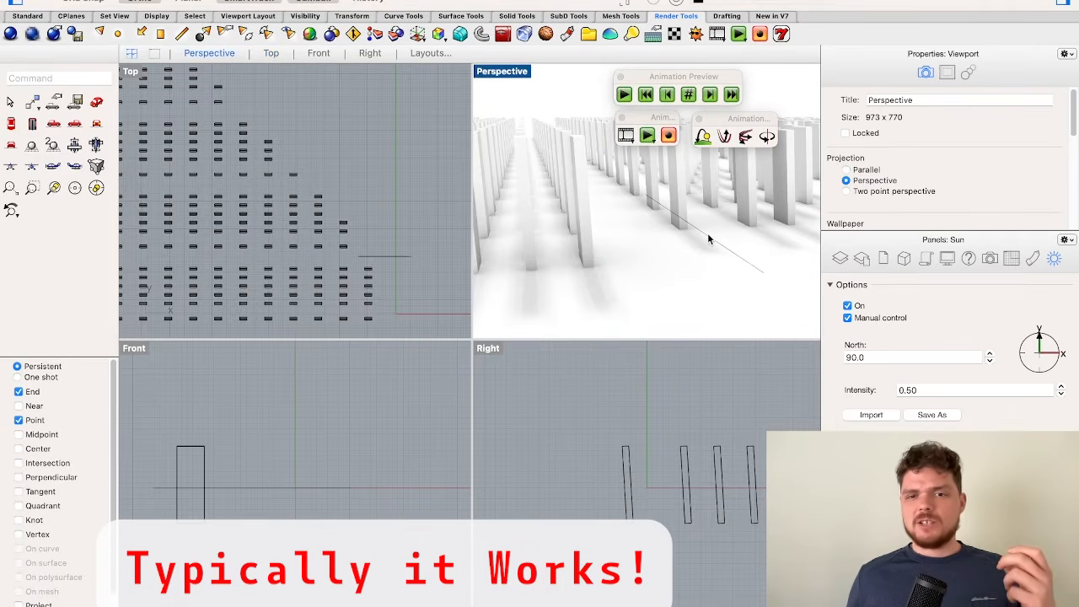
click(708, 233)
click(702, 137)
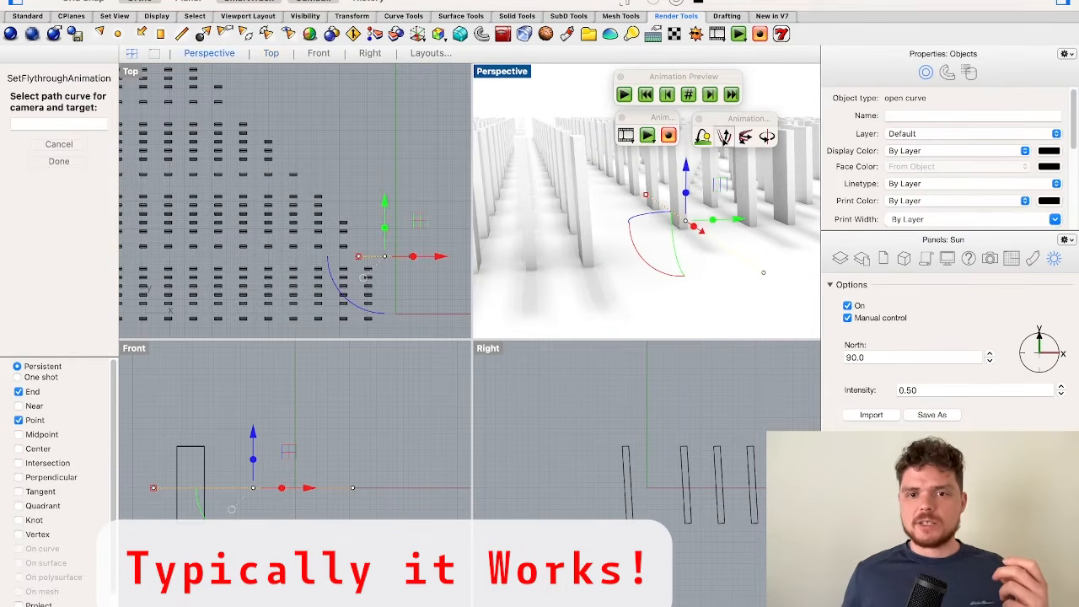
- Start the RecordAnimation command and create a new folder named "ty" as the target folder for the frames
click(675, 137)
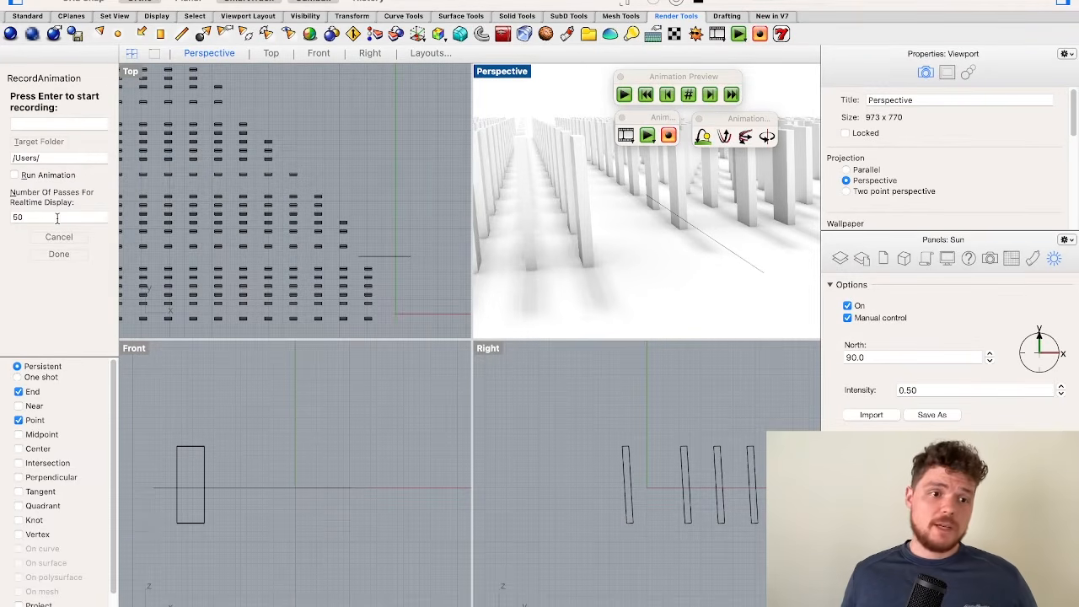
click(39, 141)
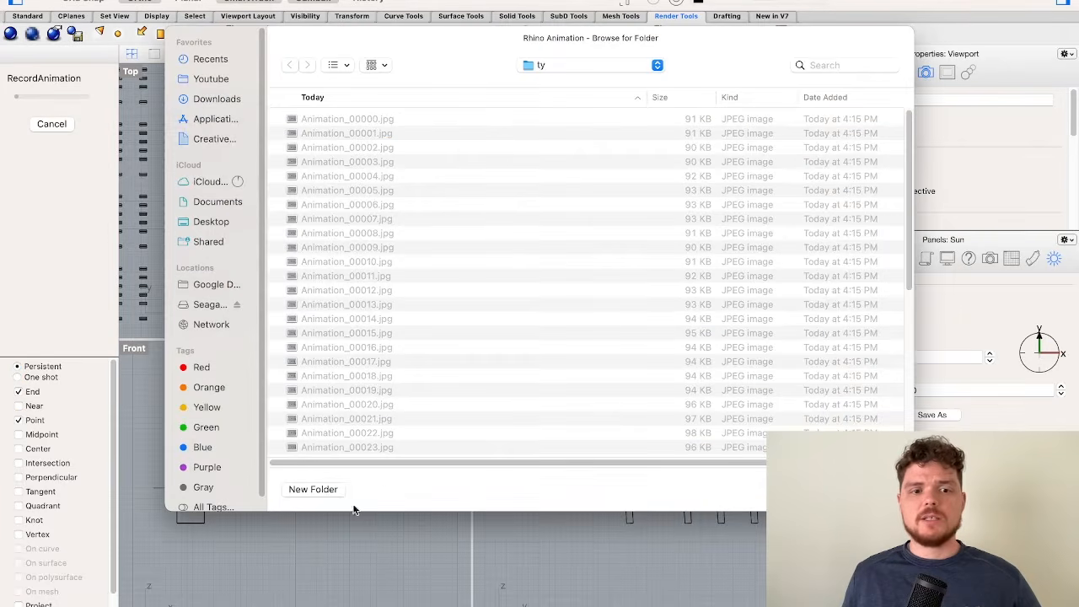
click(326, 489)
text(tr)
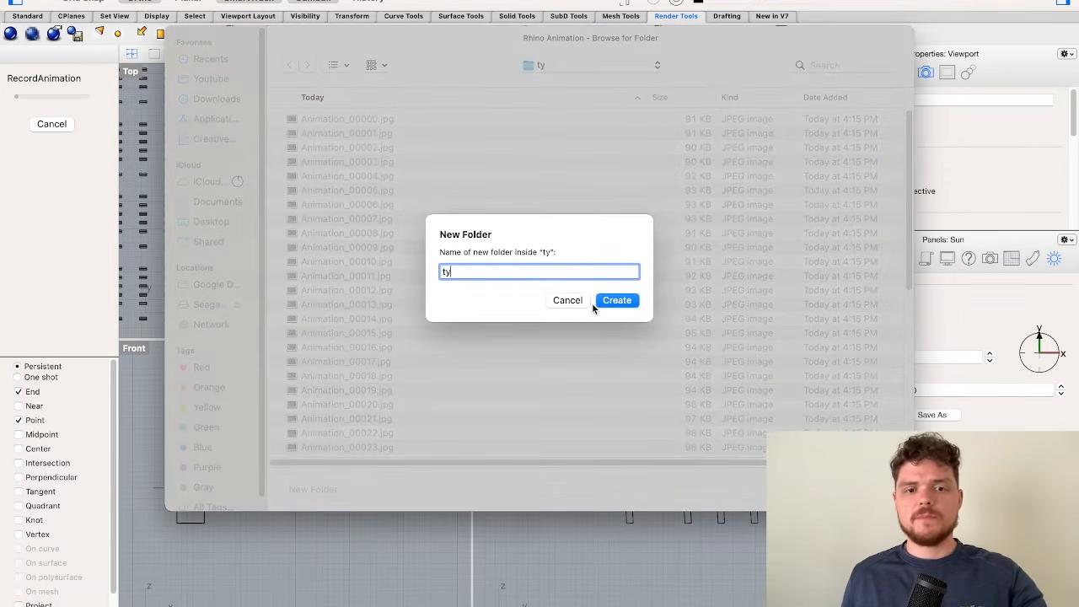
click(629, 304)
click(879, 489)
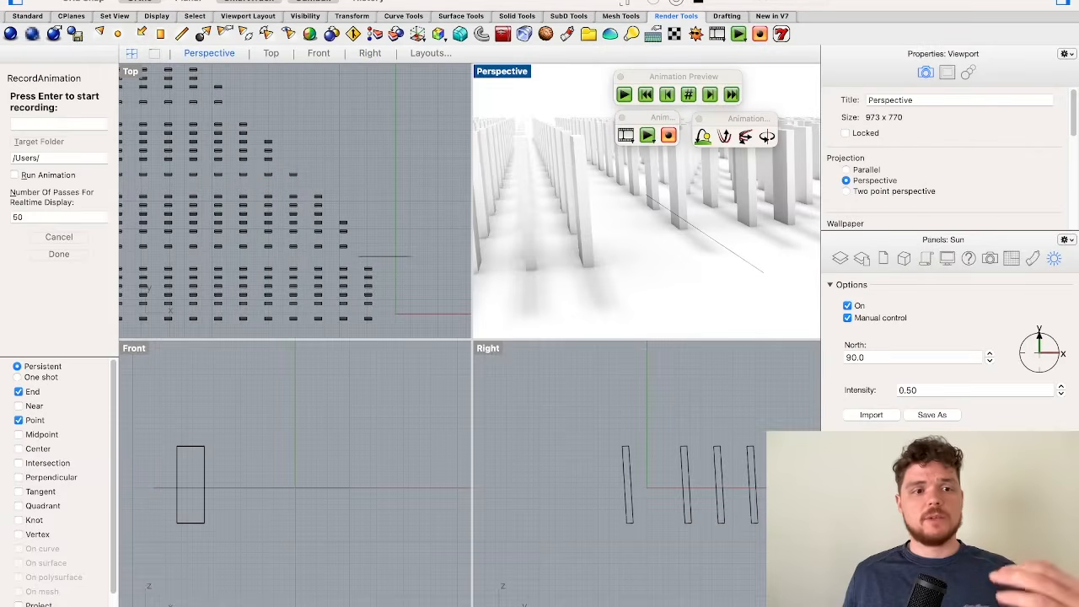
- Record the animation with 50 passes for the realtime display
click(23, 217)
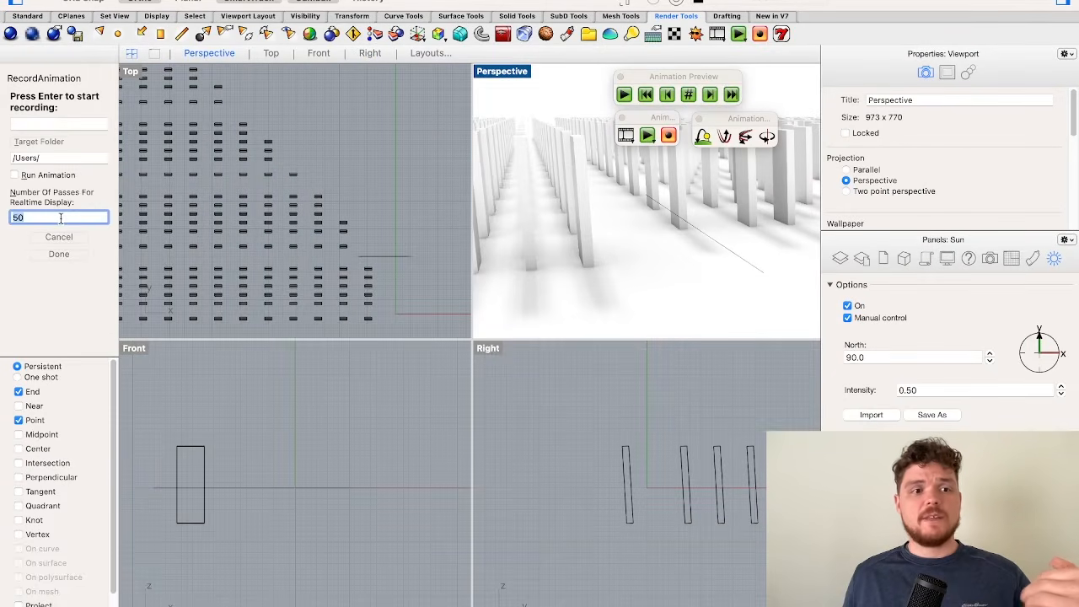
click(59, 218)
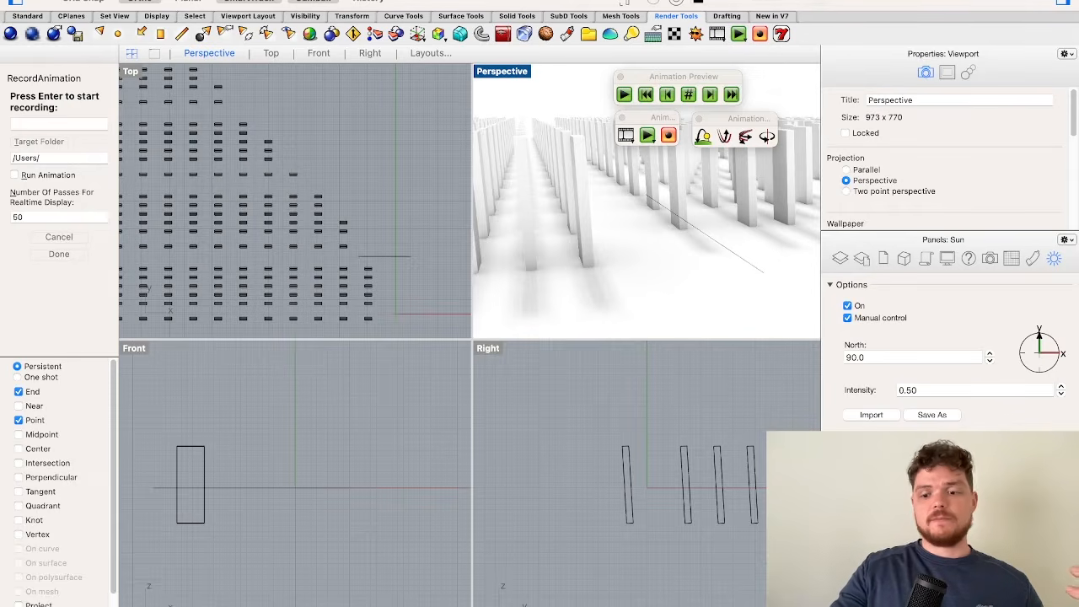
key(Return)
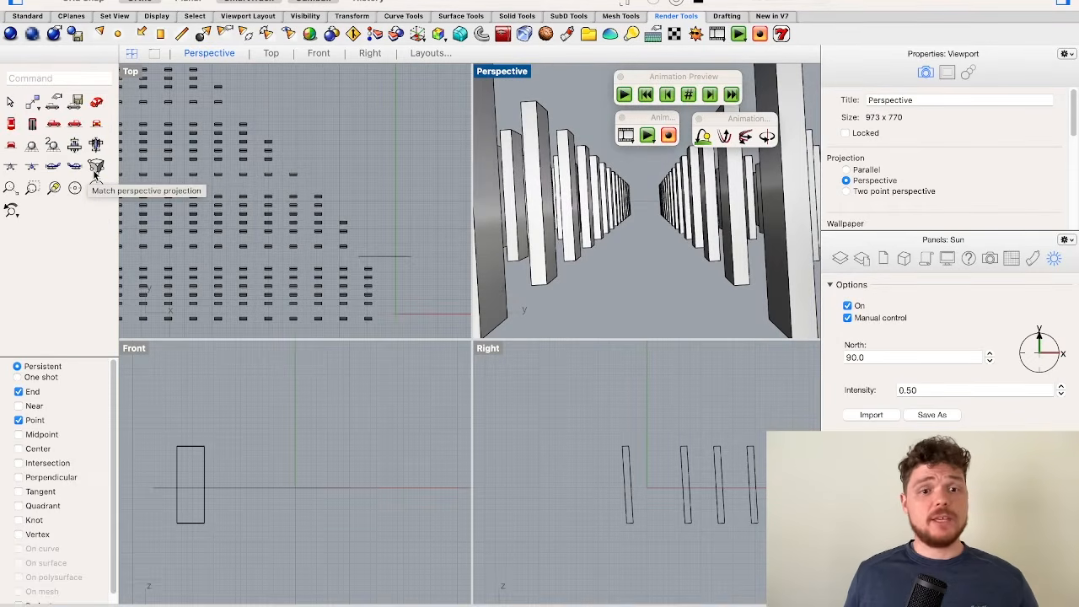
- Delete the old path line in the Top view and draw a short horizontal two-point polyline beside the block field
click(400, 257)
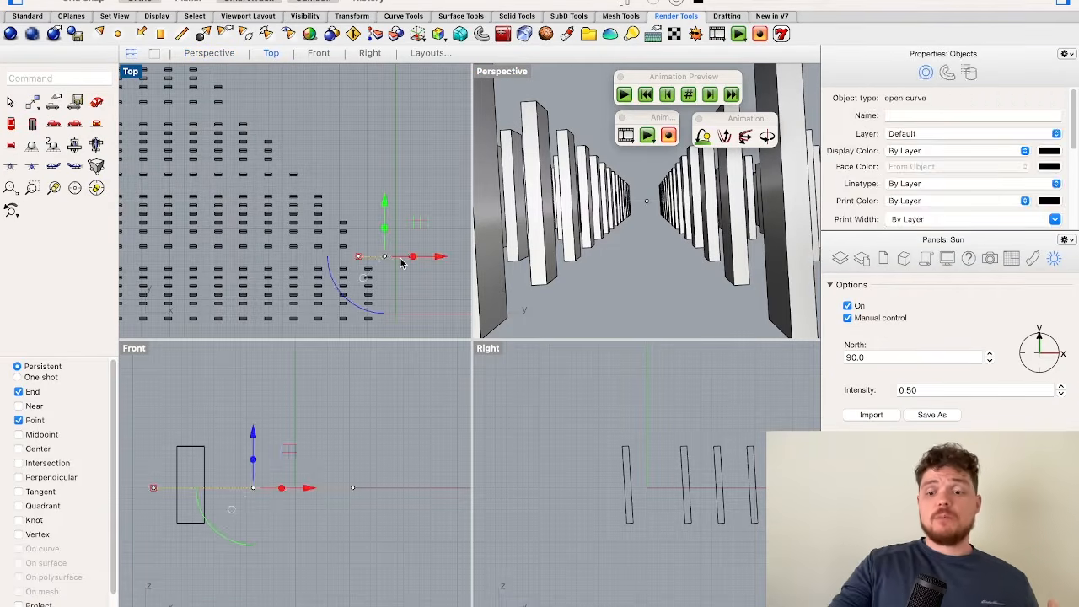
key(Delete)
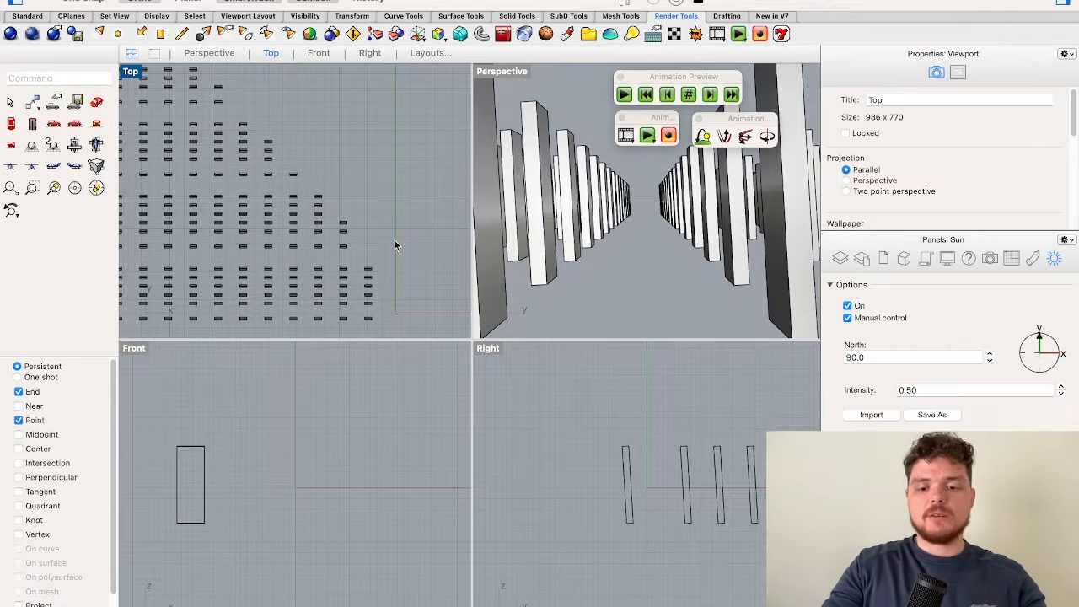
text(pol)
key(Return)
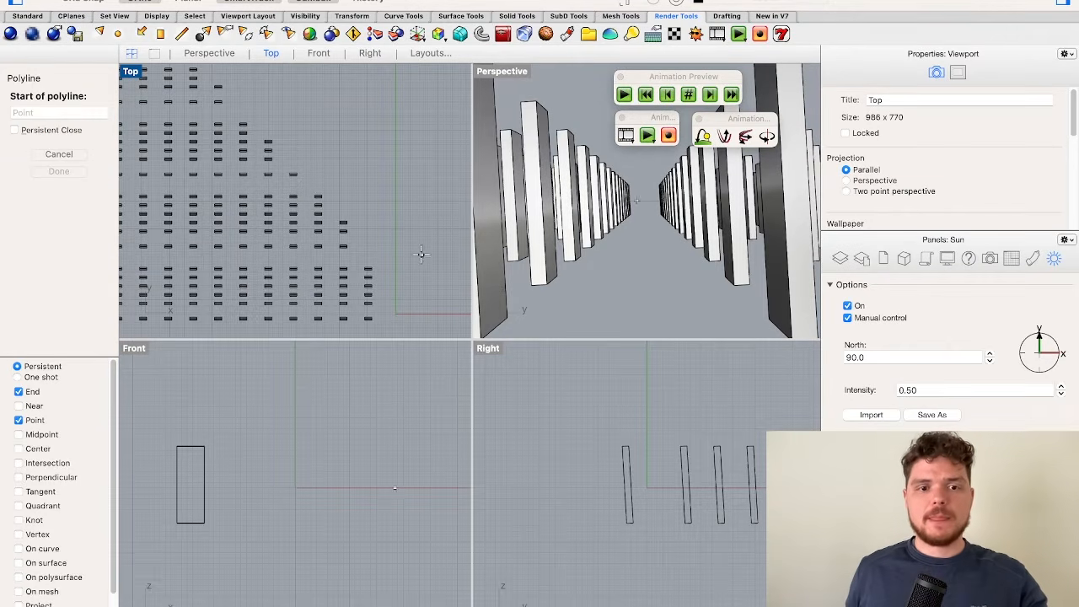
click(421, 251)
click(371, 251)
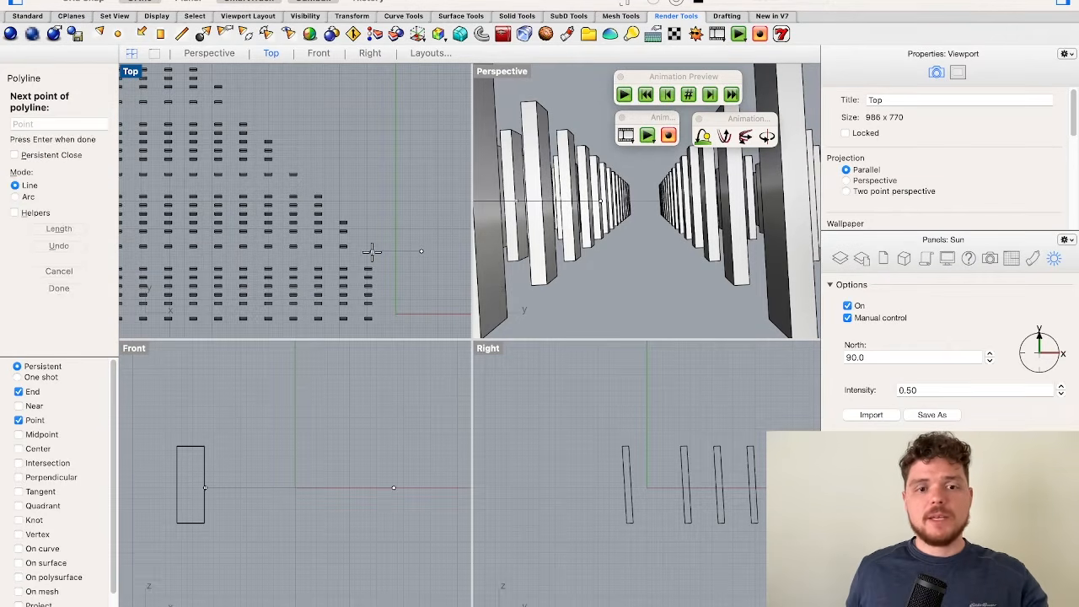
key(Return)
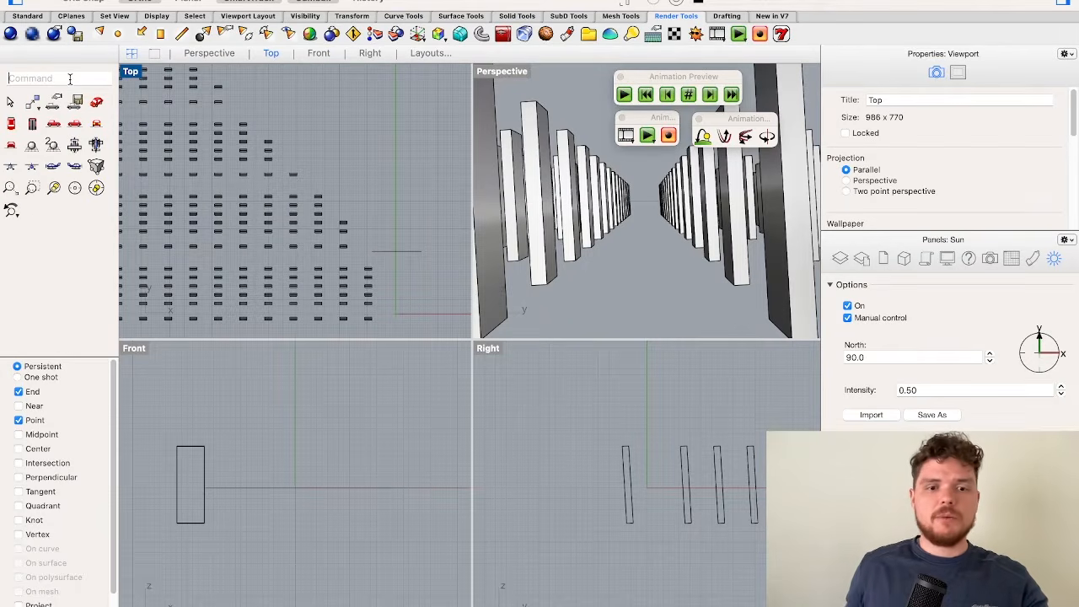
- Place a point object among the lower rows of blocks in the Top view
text(point)
key(Return)
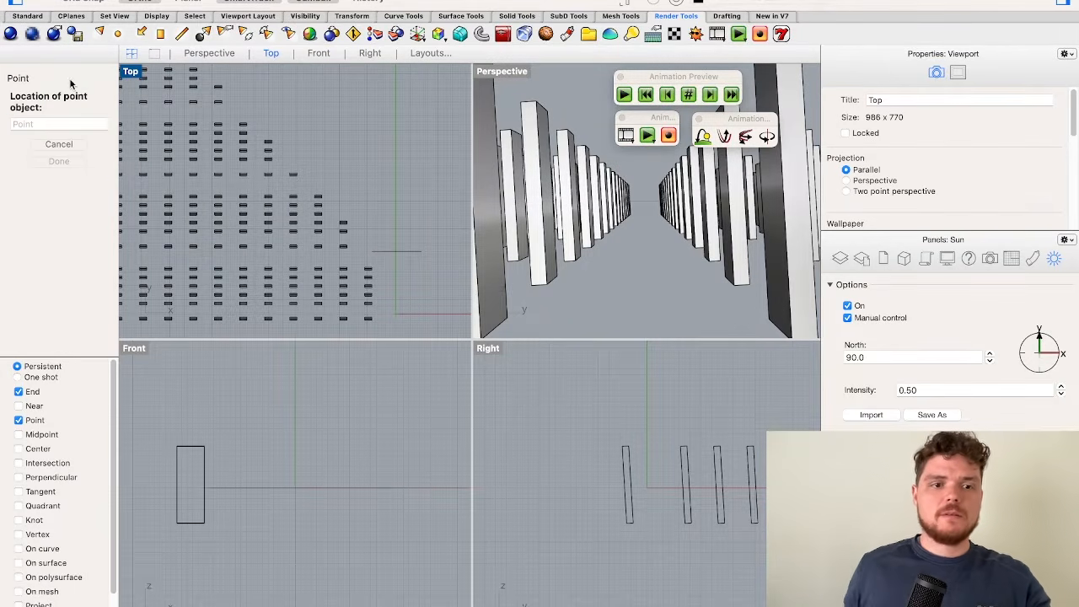
click(311, 307)
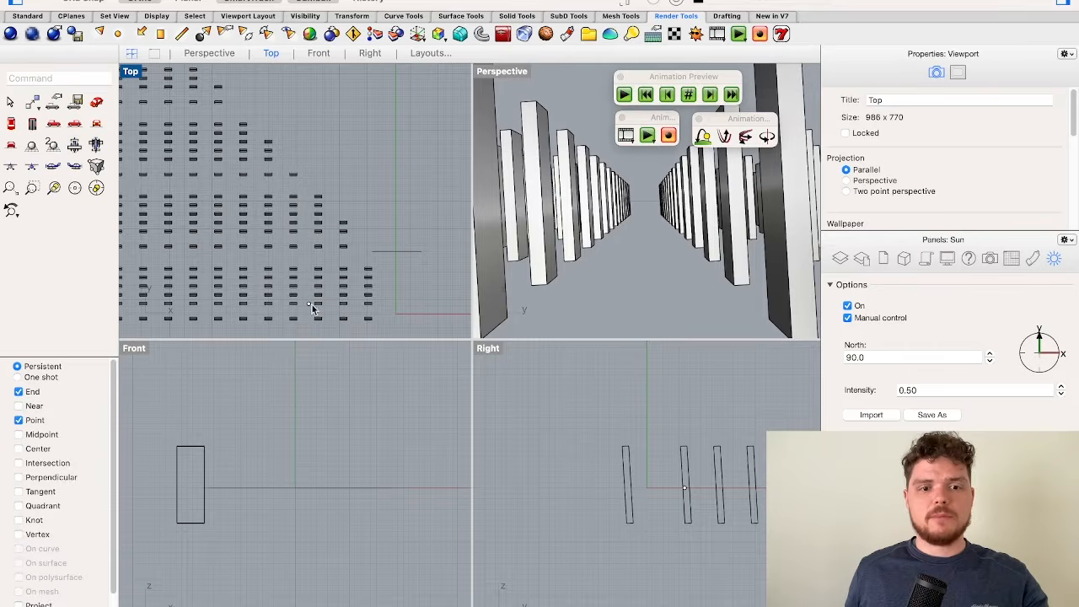
- Set up a path animation with the polyline as camera path, the point as target and 100 frames, and preview it
click(747, 137)
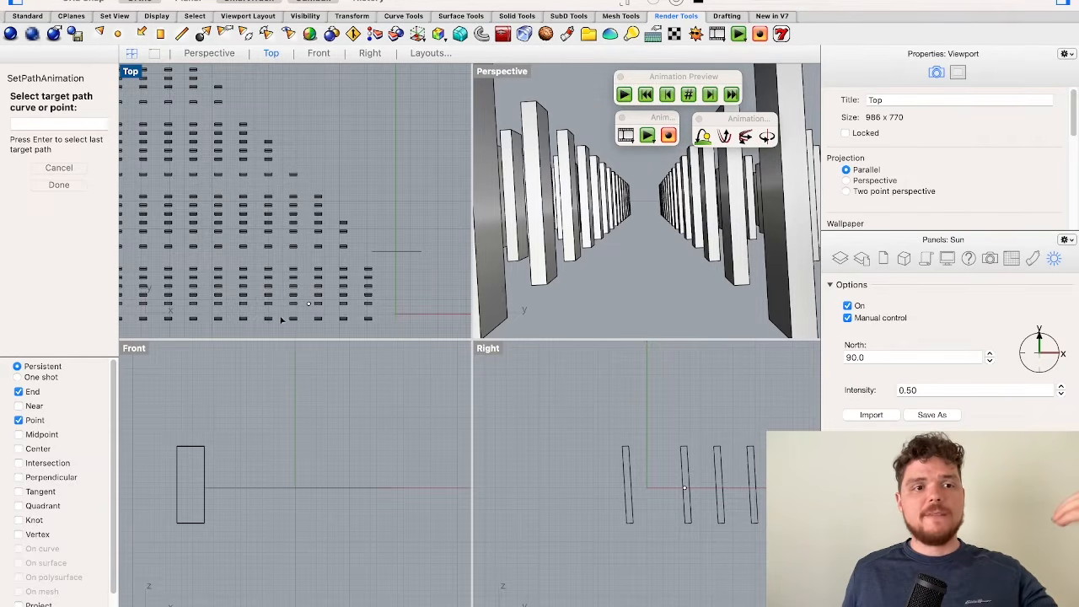
click(309, 305)
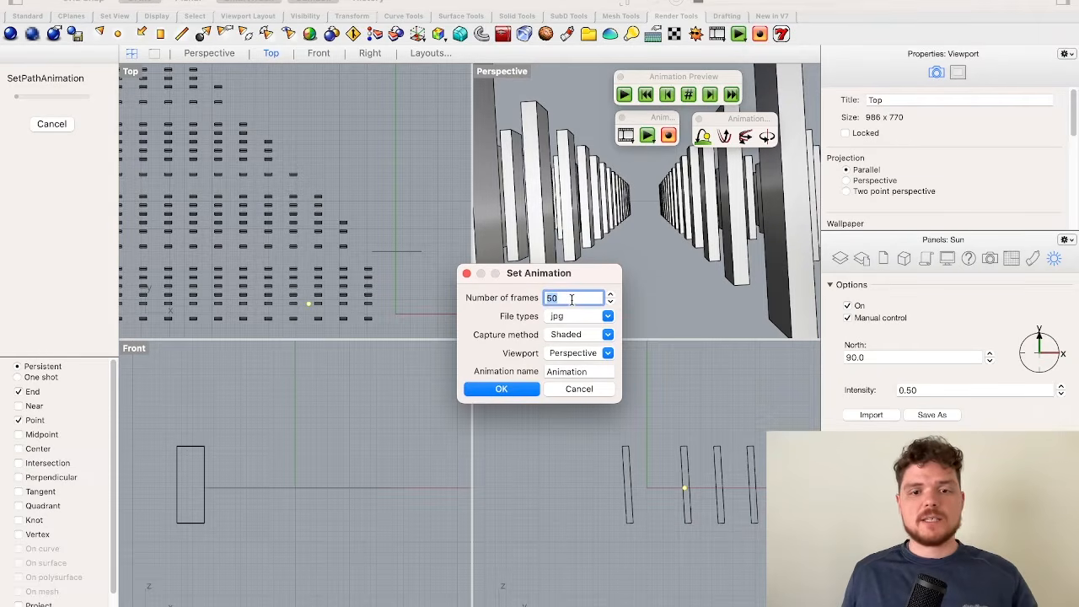
text(100)
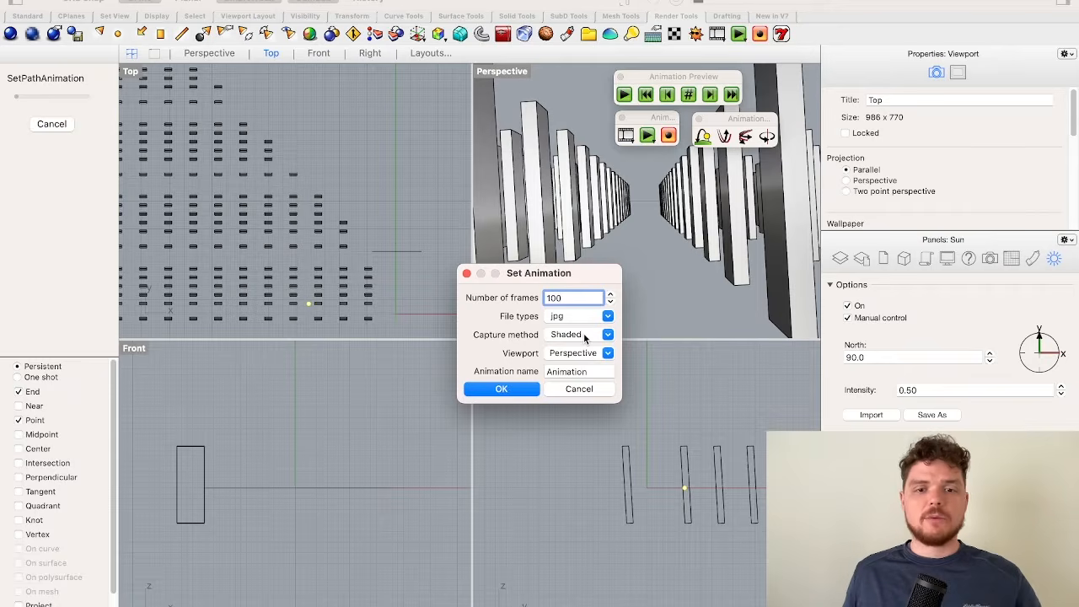
click(499, 389)
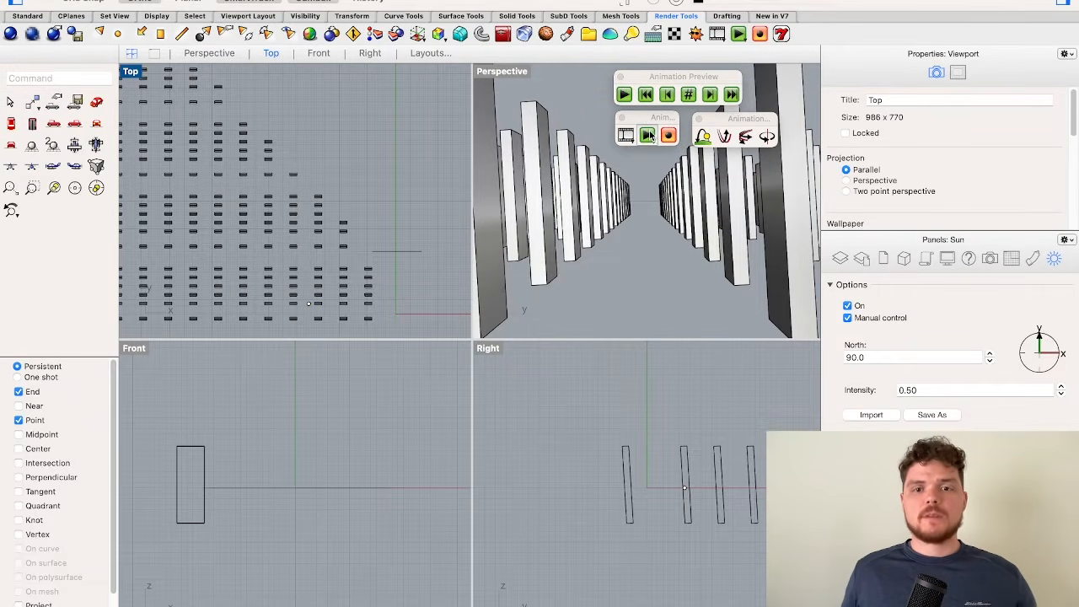
click(647, 136)
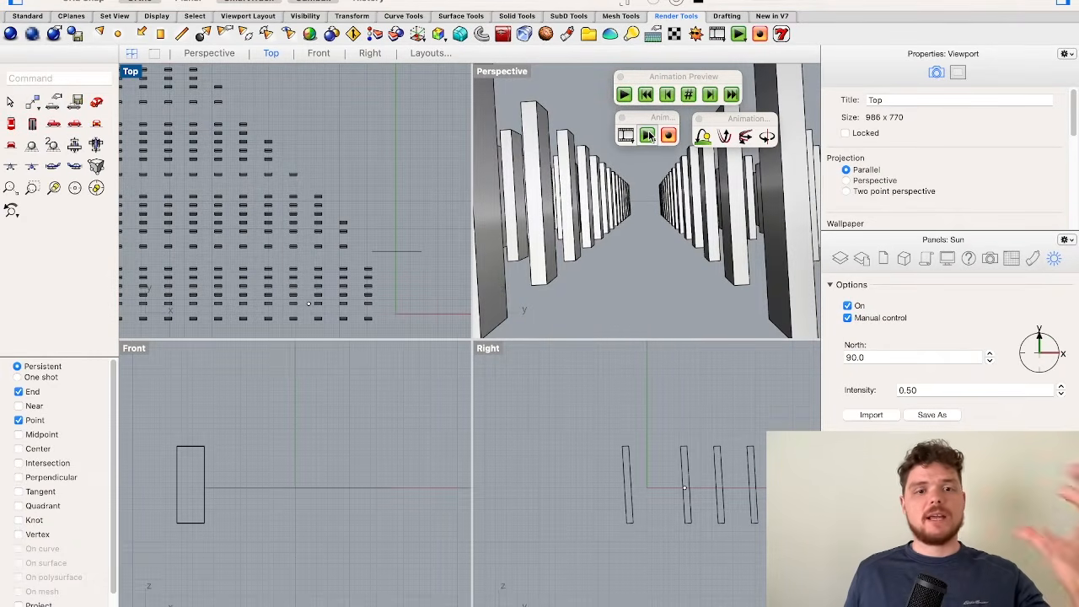
- Rotate the path line to vertical in the Top view and move the target point up, roughly level with the line's middle
click(410, 253)
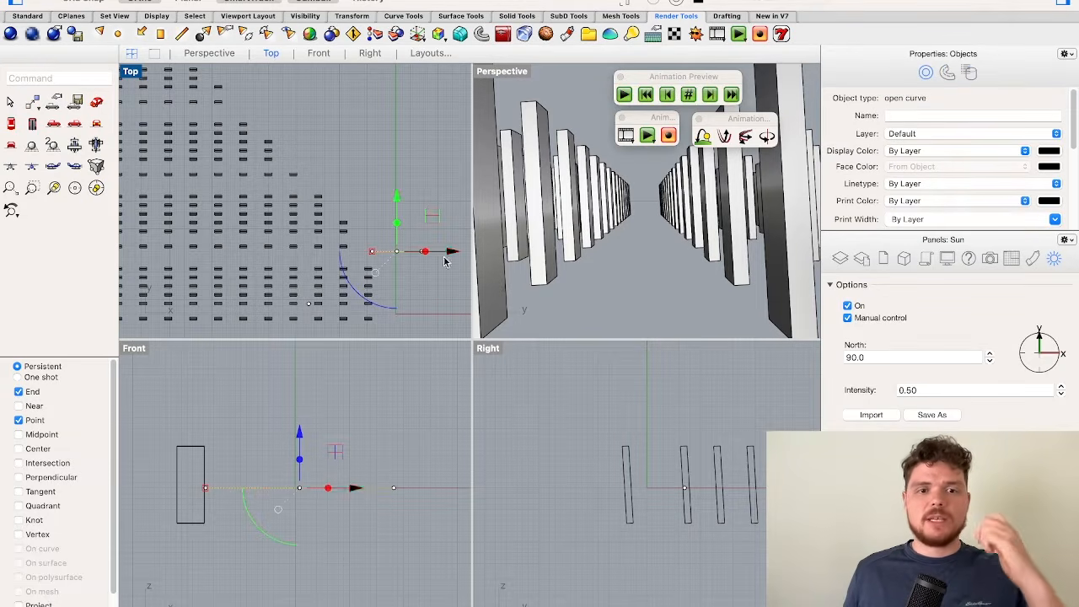
drag(365, 298, 306, 202)
click(309, 304)
click(396, 251)
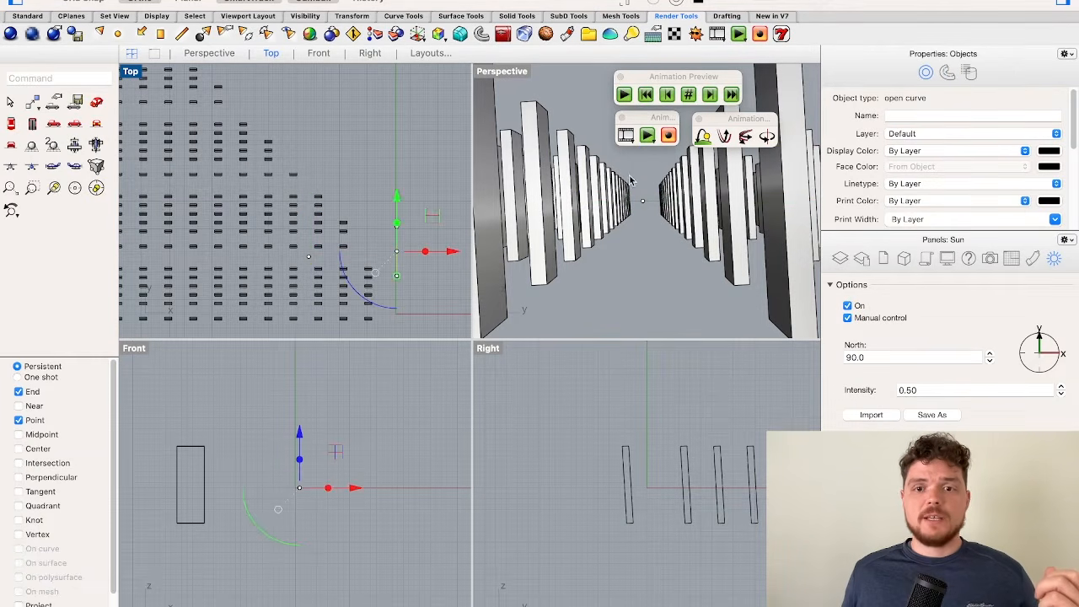
click(647, 136)
click(426, 264)
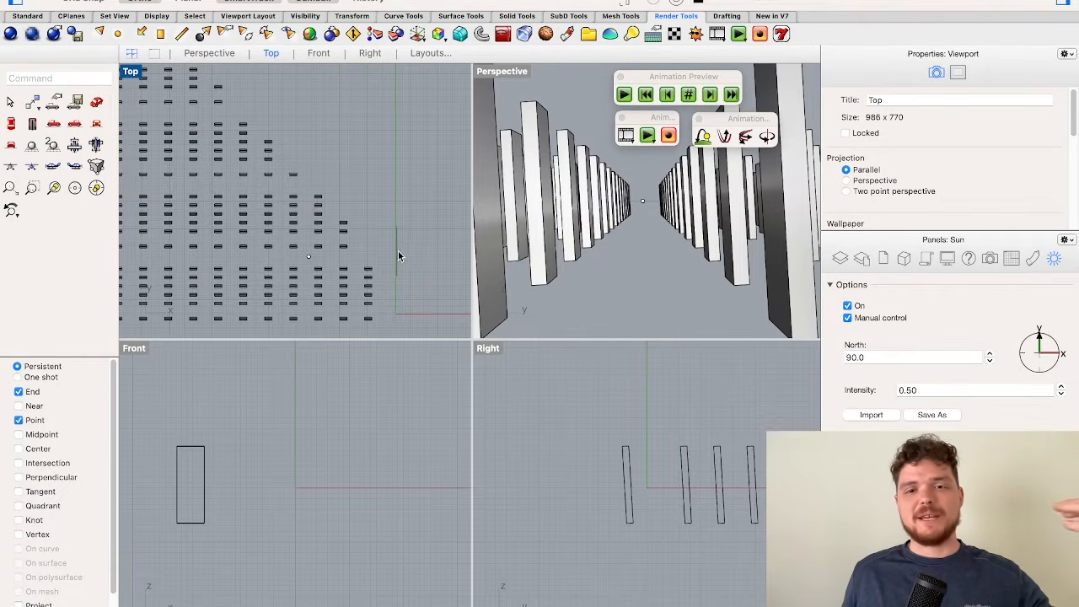
- Redo the path animation setup with the vertical line as camera path and the moved point as target, and preview it
click(625, 135)
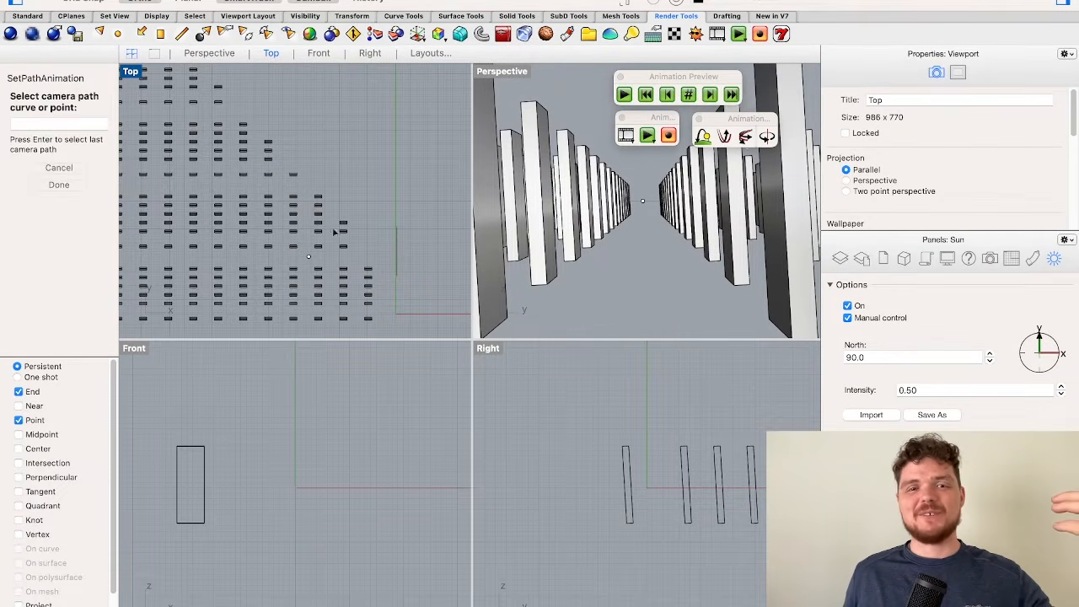
click(397, 257)
key(Return)
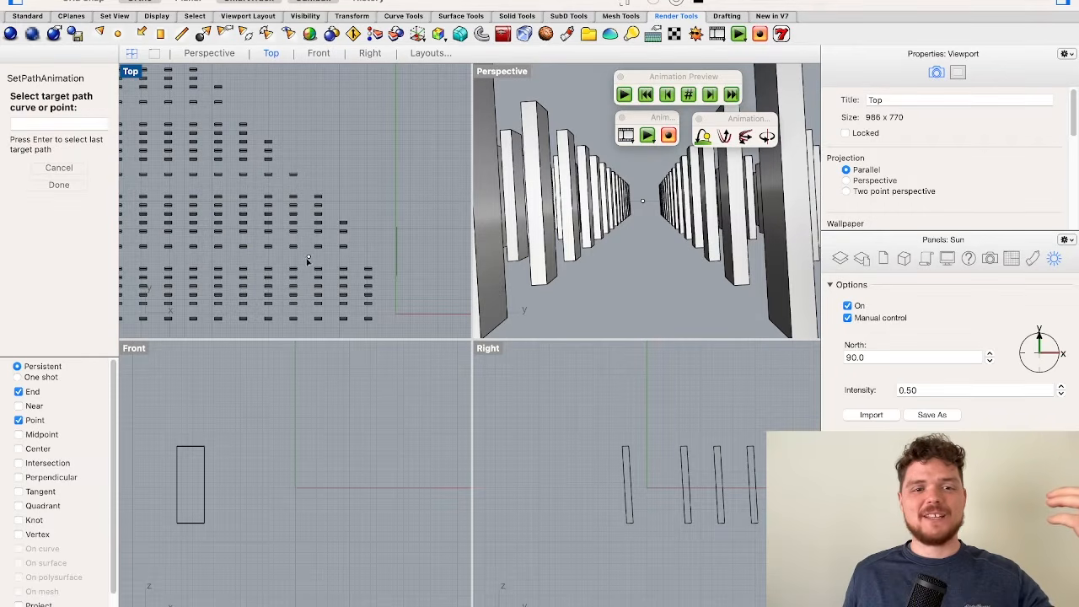
click(510, 388)
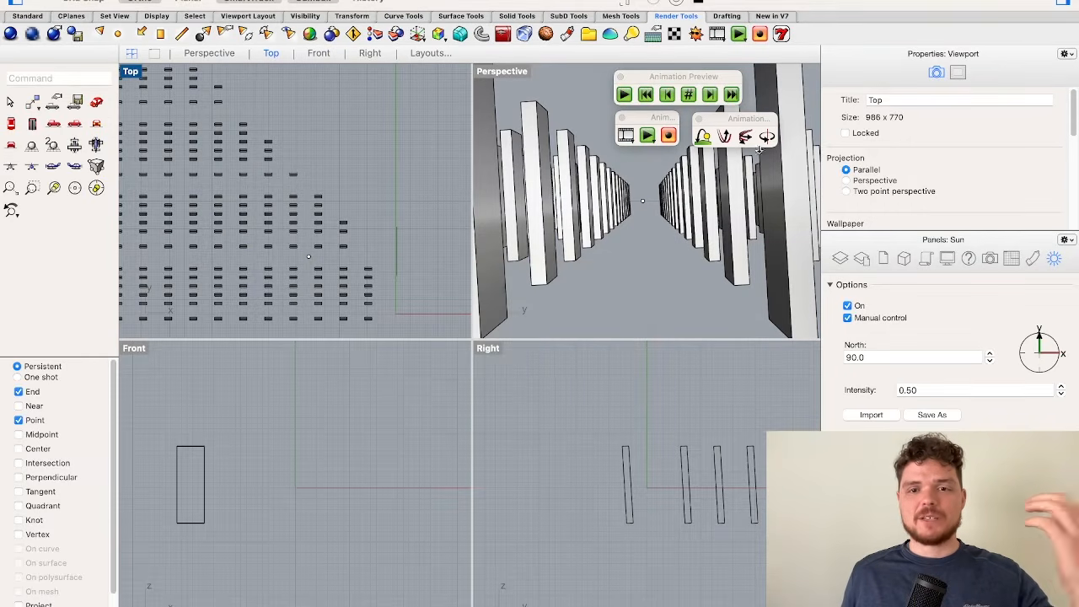
click(647, 137)
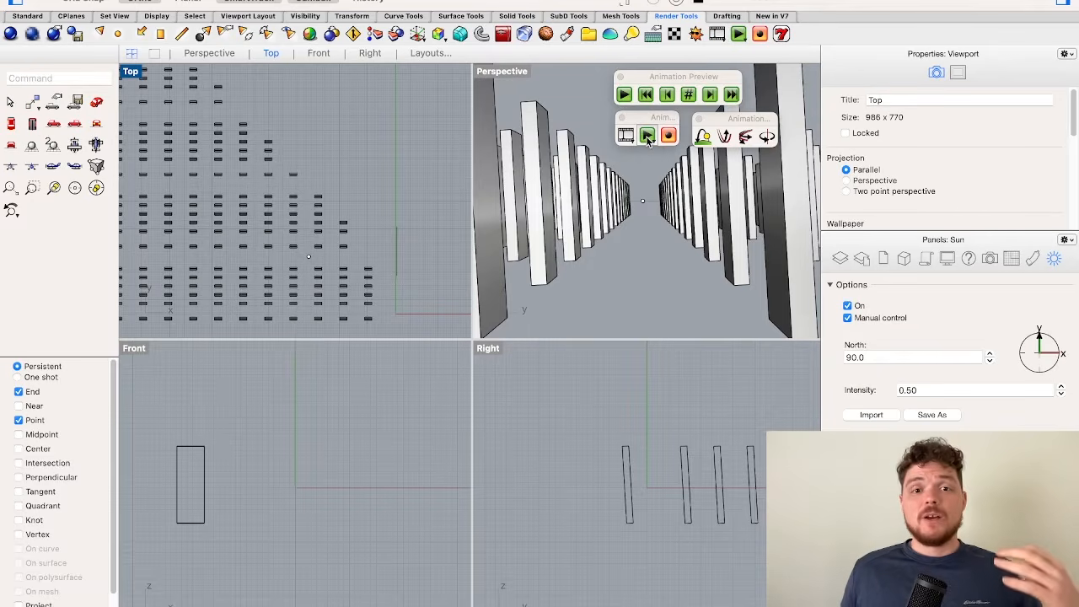
- Switch the Perspective viewport to the Rendered display mode and maximize it
right_click(508, 77)
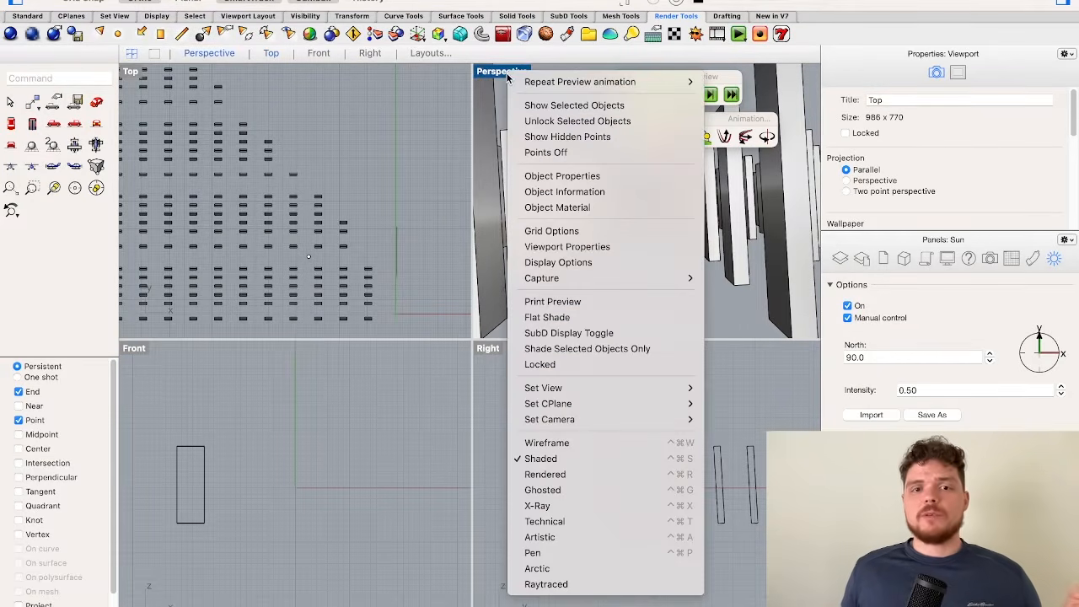
click(598, 477)
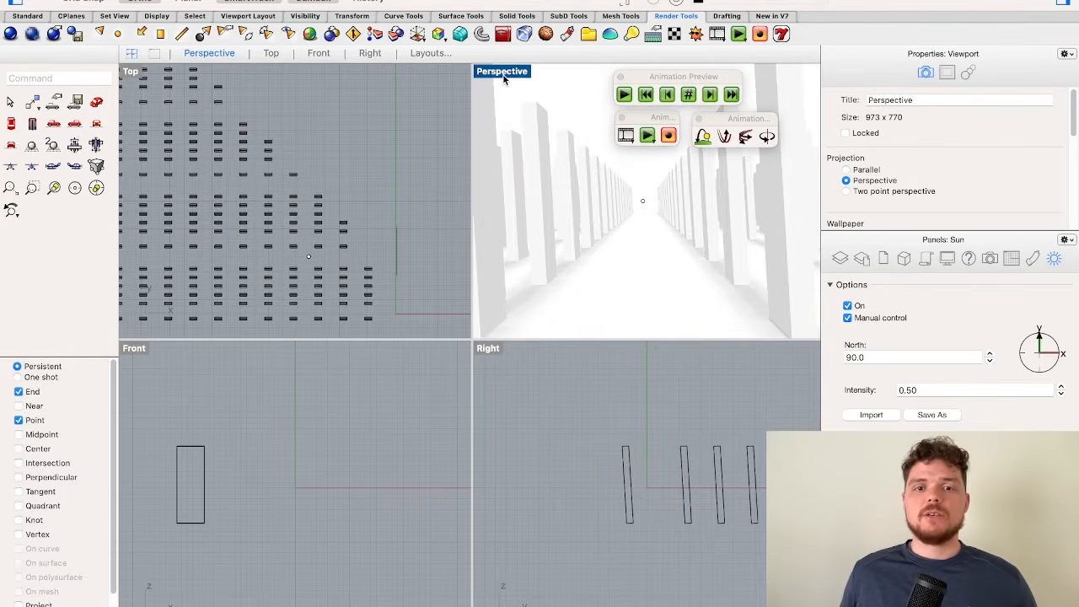
double_click(504, 74)
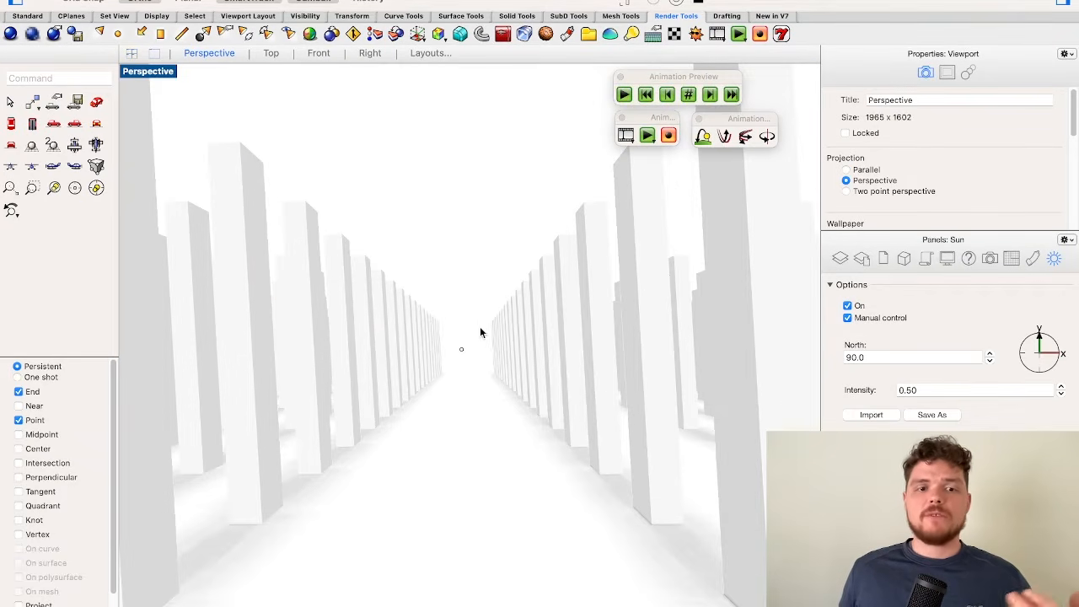
- Preview the animation in the maximized Perspective viewport, switching the display to Rendered during playback
click(648, 136)
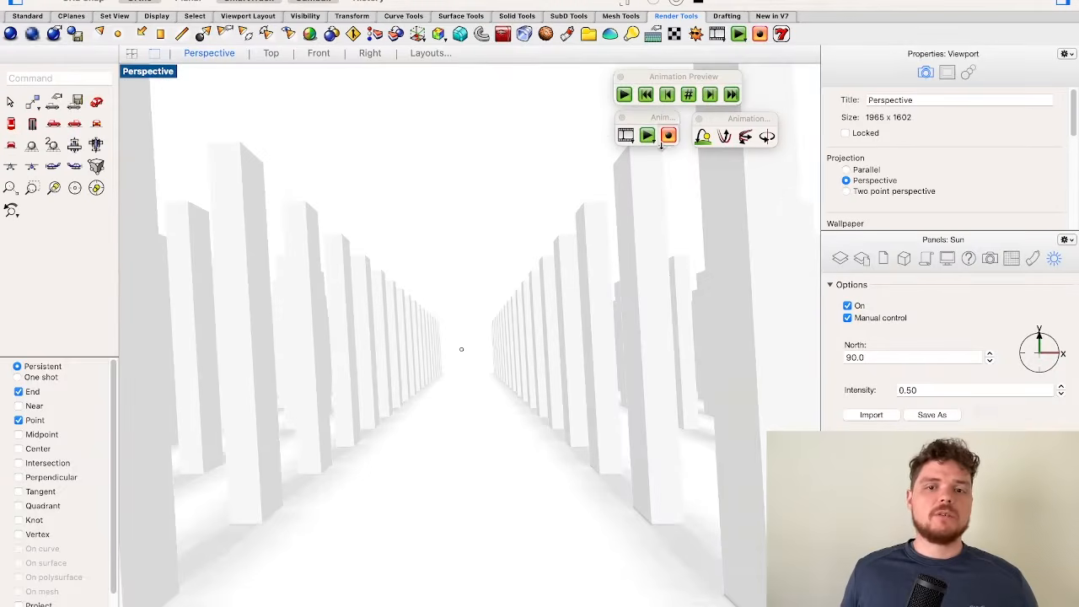
click(647, 135)
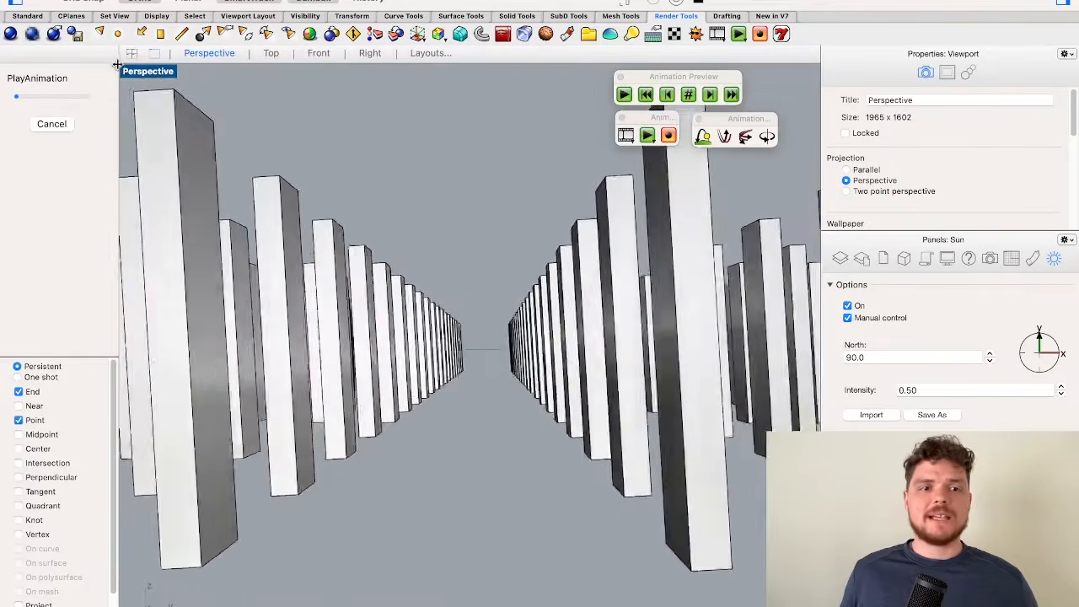
click(139, 71)
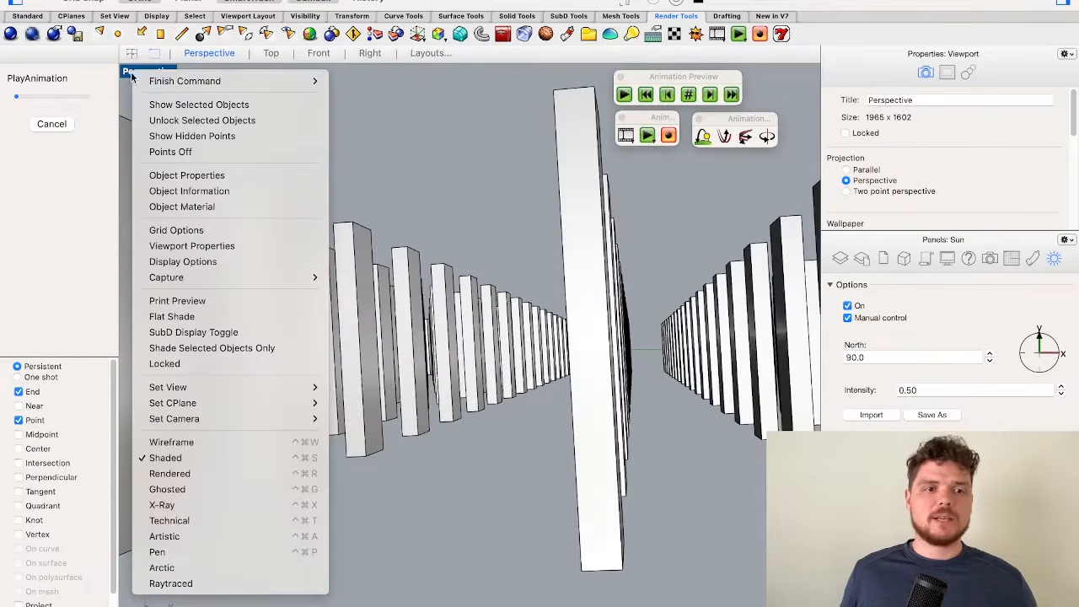
click(231, 473)
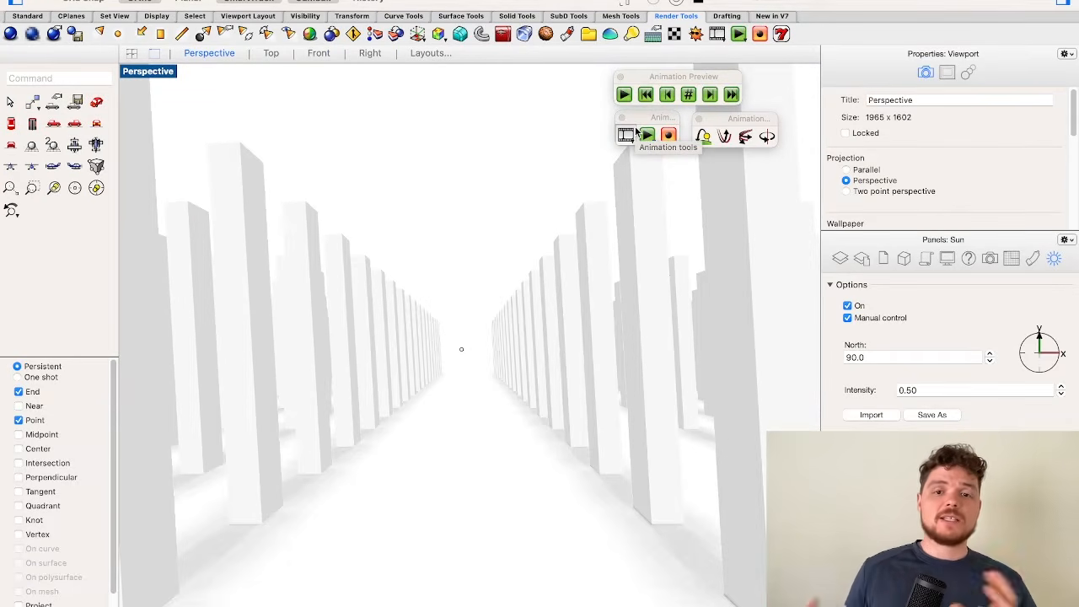
click(646, 136)
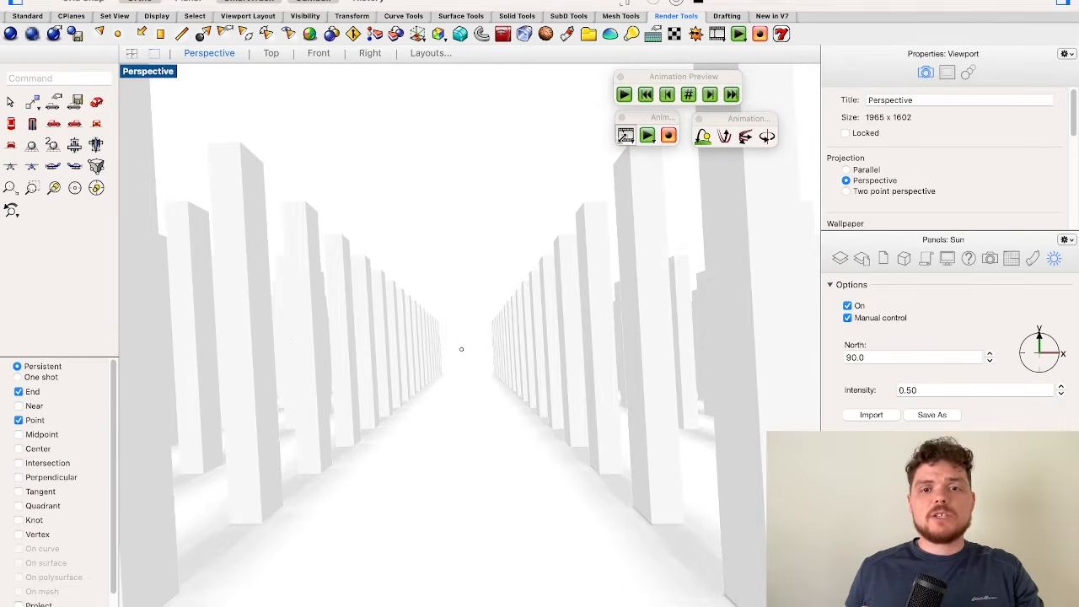
- Restore the four-viewport layout and start a path animation with the vertical line as camera path and the point as target
double_click(164, 72)
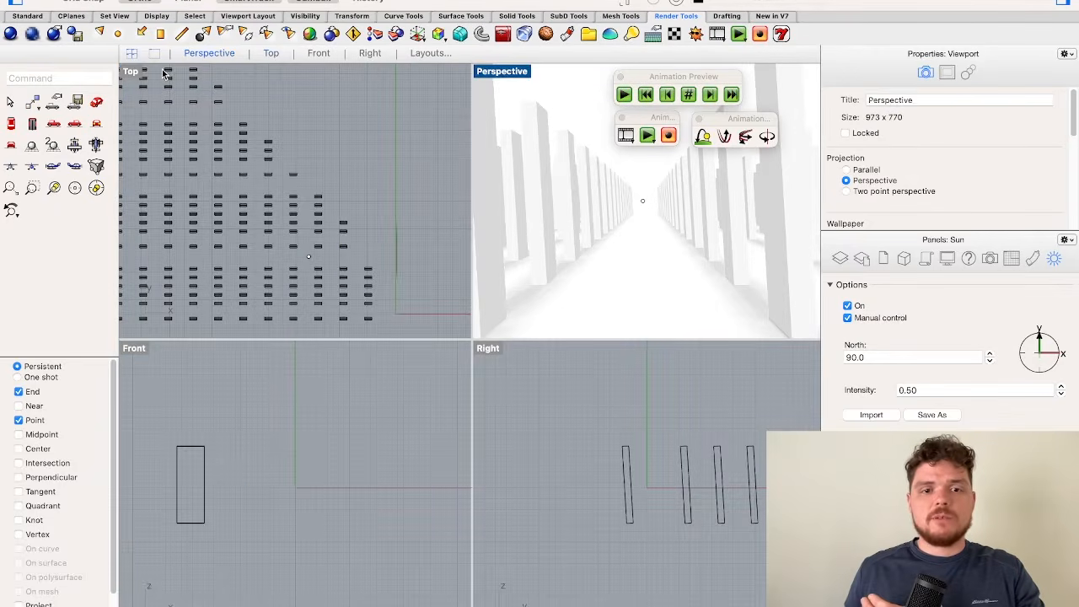
click(396, 253)
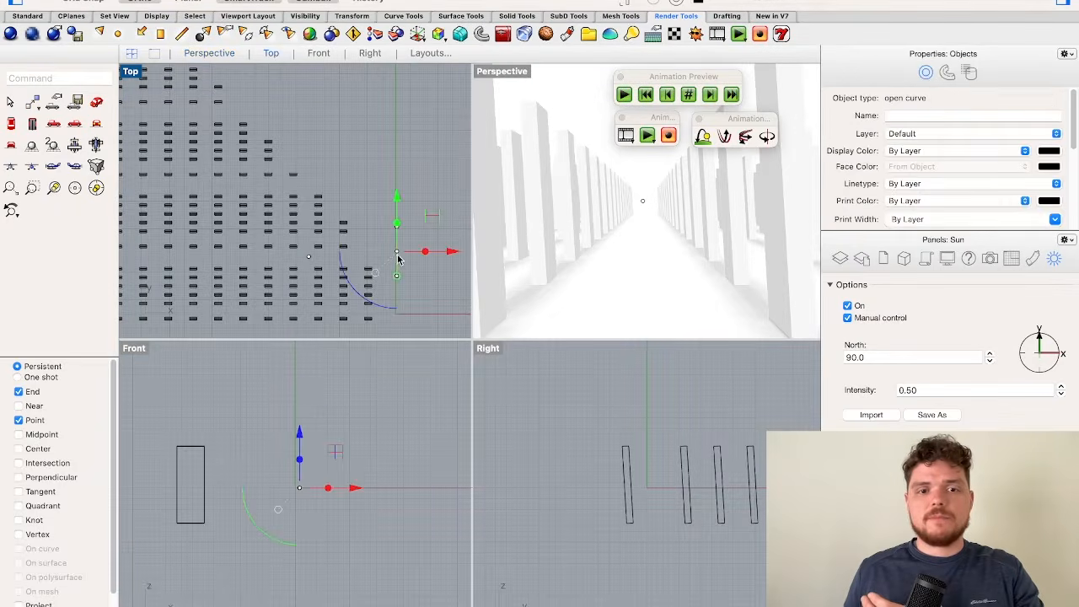
click(726, 139)
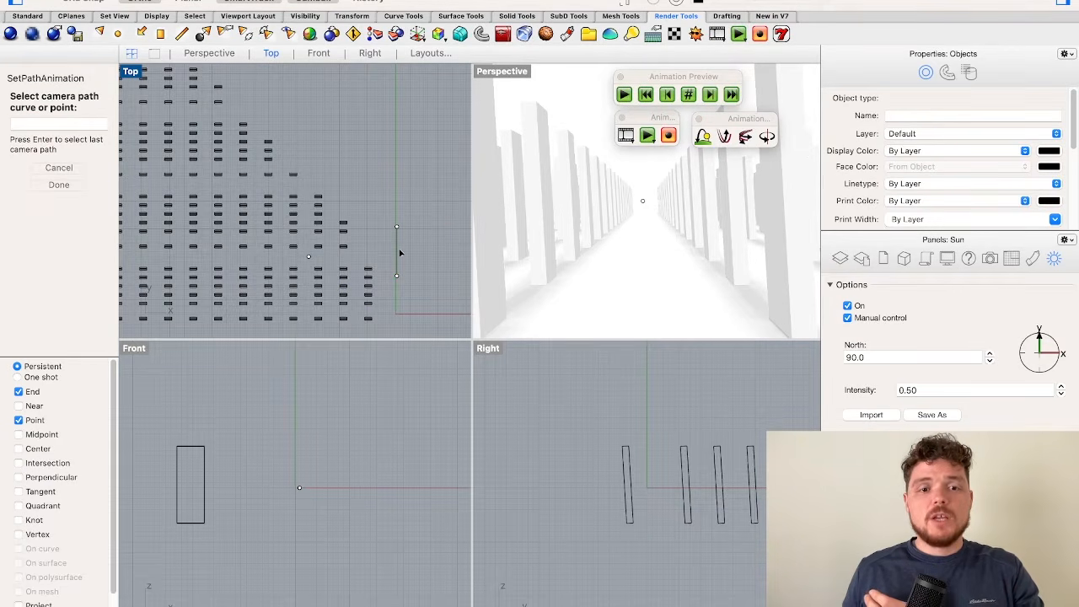
click(396, 250)
click(308, 262)
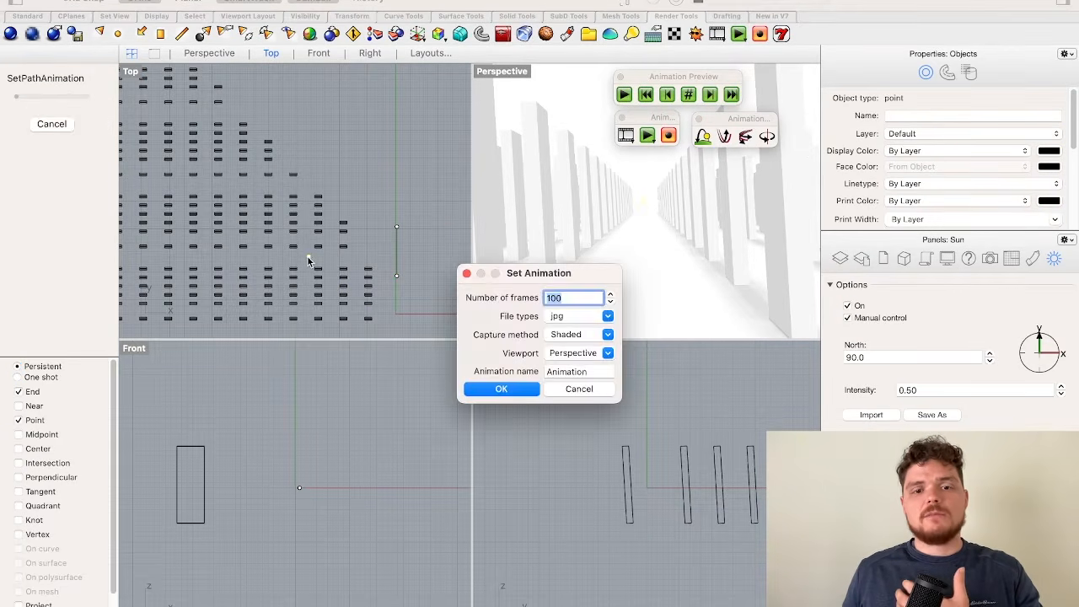
- Set the animation to 1000 frames with the Shaded capture method and confirm the setup
click(570, 297)
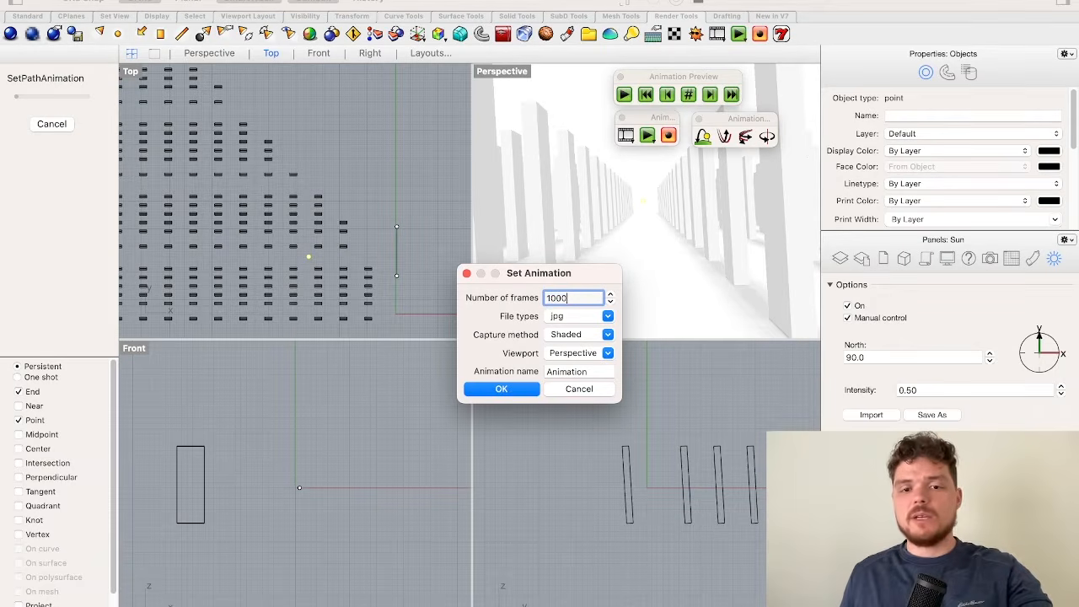
click(604, 337)
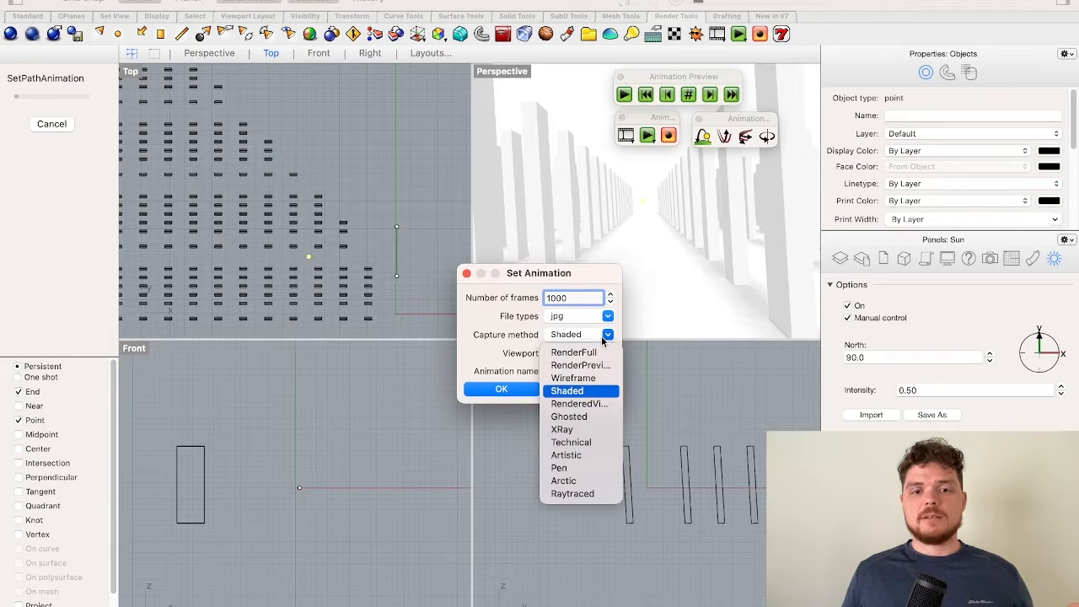
click(563, 390)
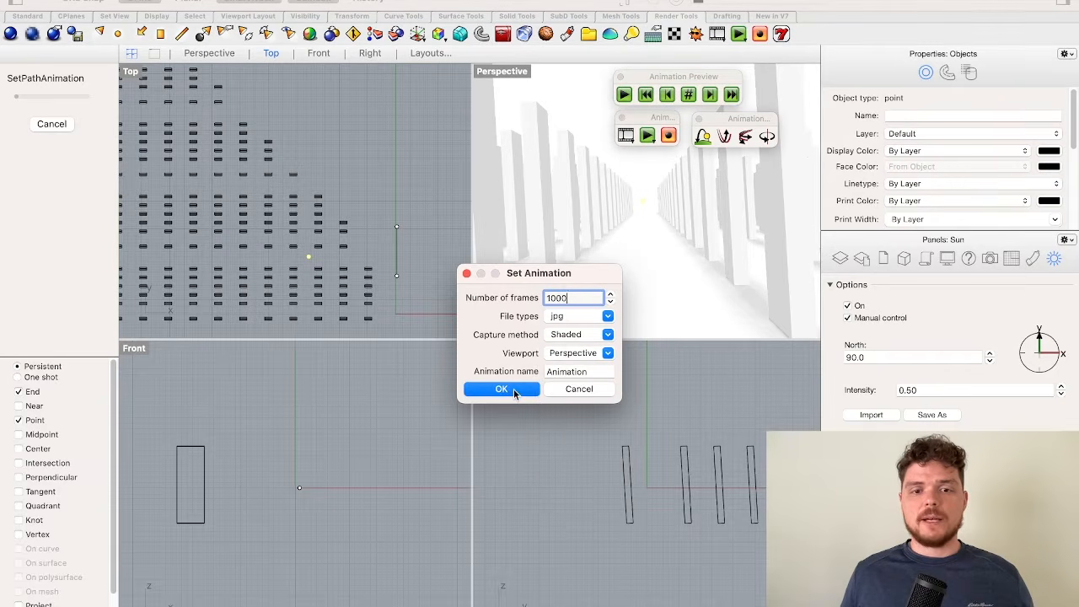
click(514, 390)
- Maximize the Perspective viewport and preview the path animation along the line
right_click(491, 72)
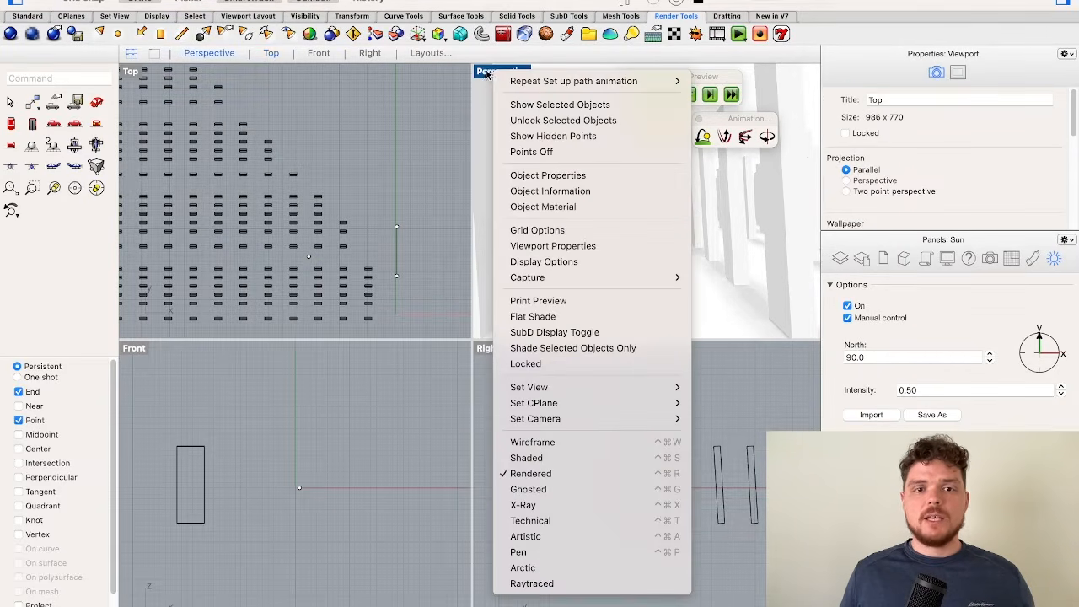
key(Escape)
double_click(486, 74)
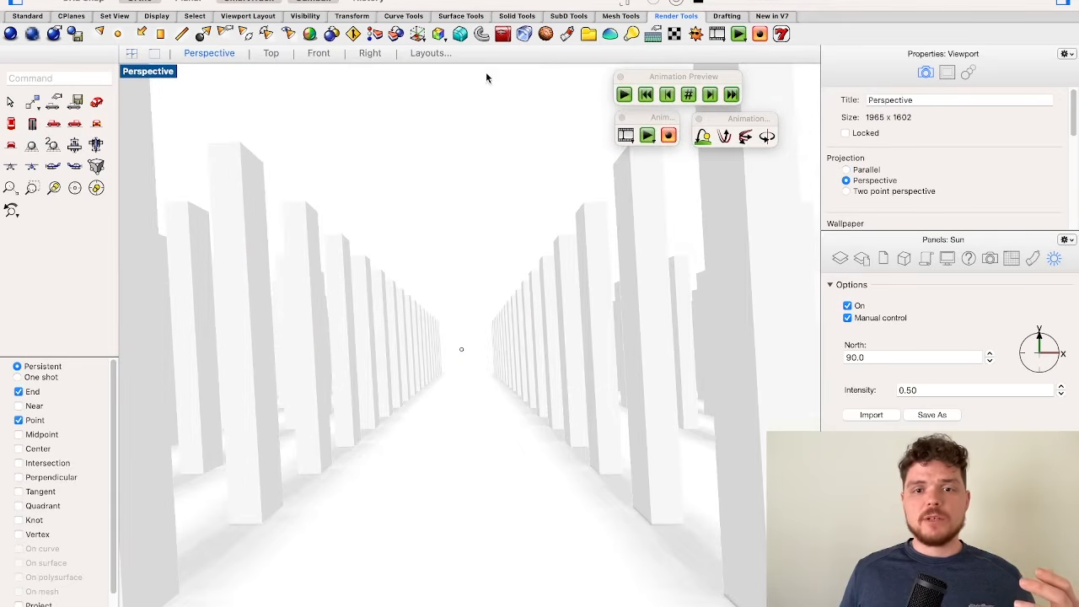
click(646, 136)
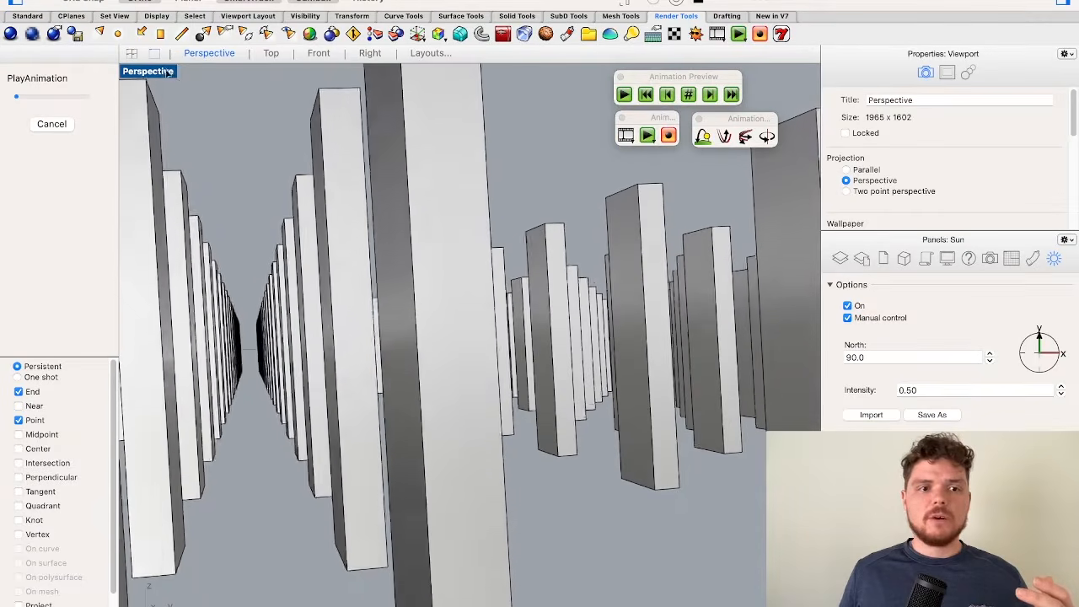
- Switch the Perspective viewport's display to Arctic and then to Rendered during the animation playback
right_click(164, 74)
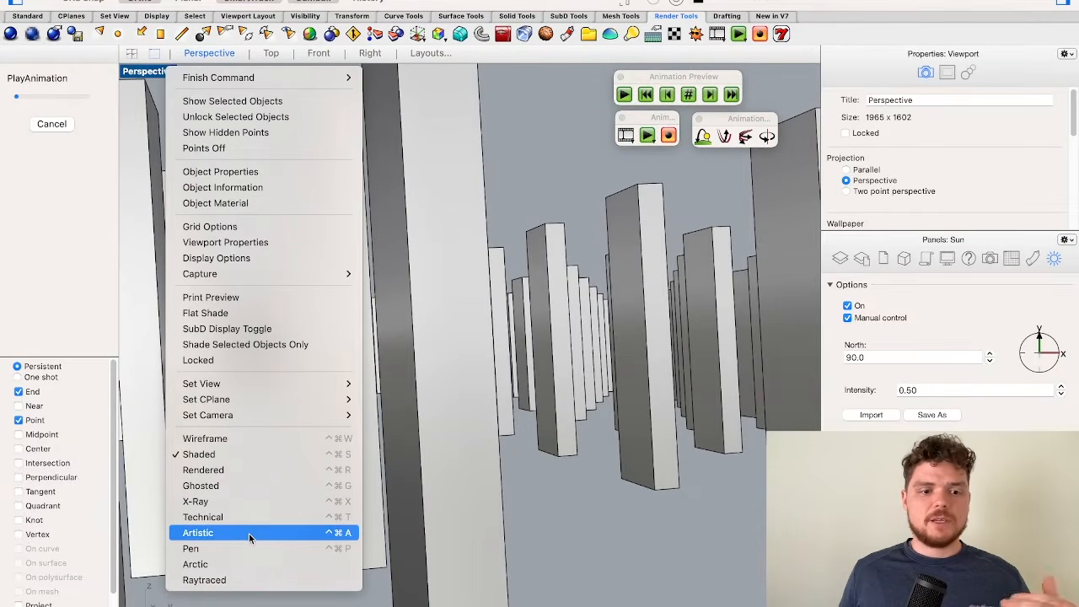
click(251, 564)
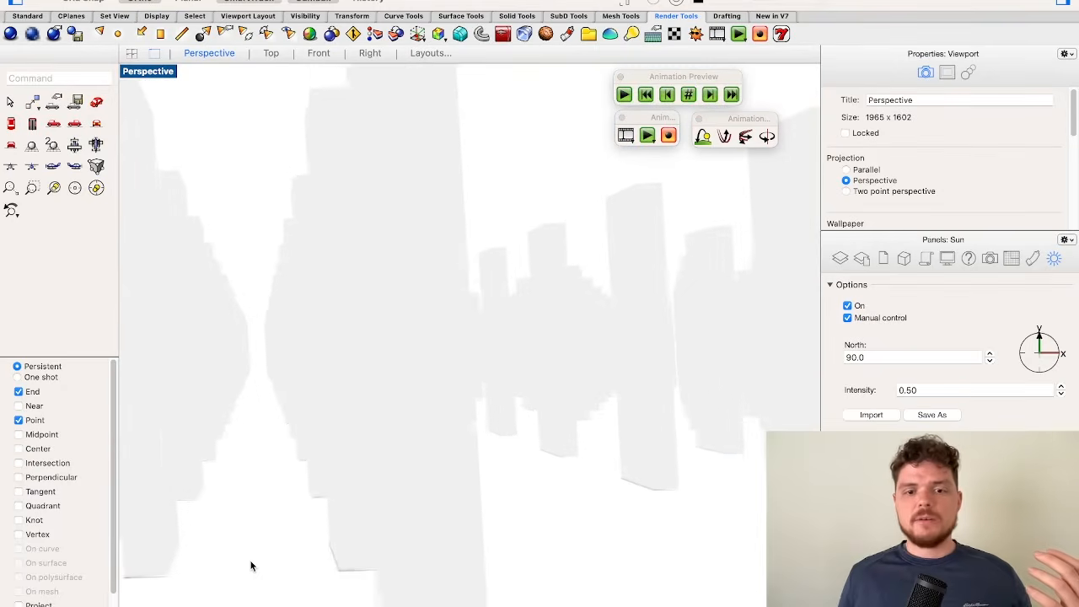
click(167, 73)
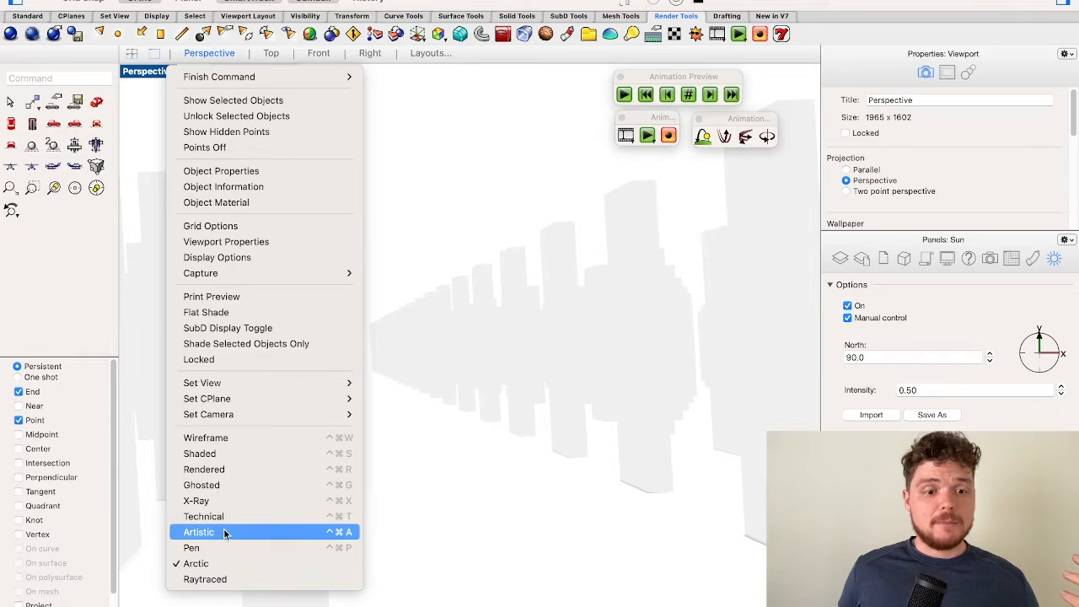
click(229, 469)
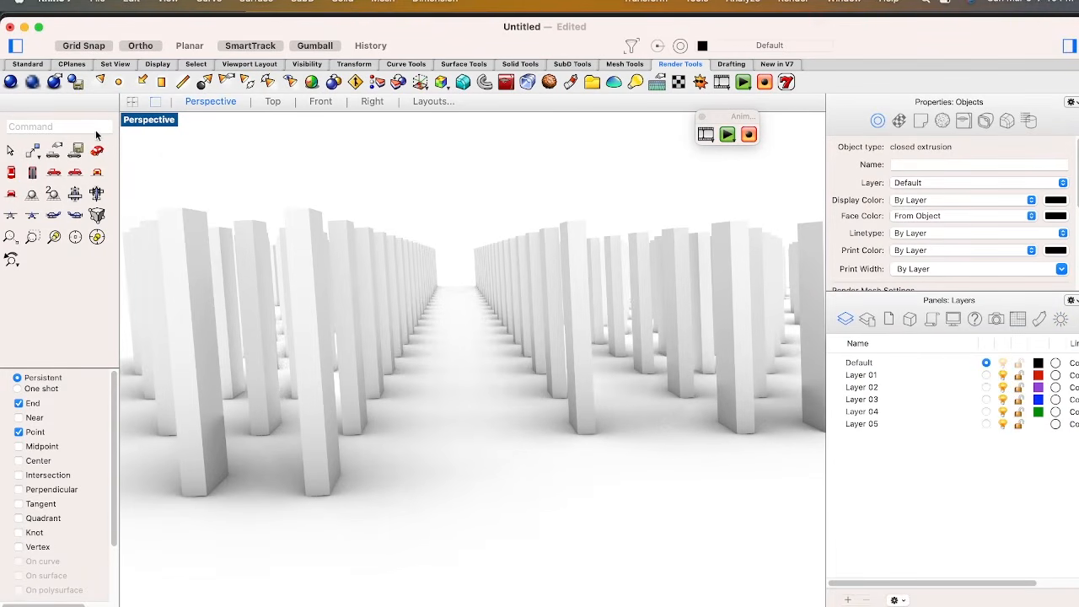
- Run the Snapshots command and save the current scene as Snapshot 01 with the preselected categories
text(snap)
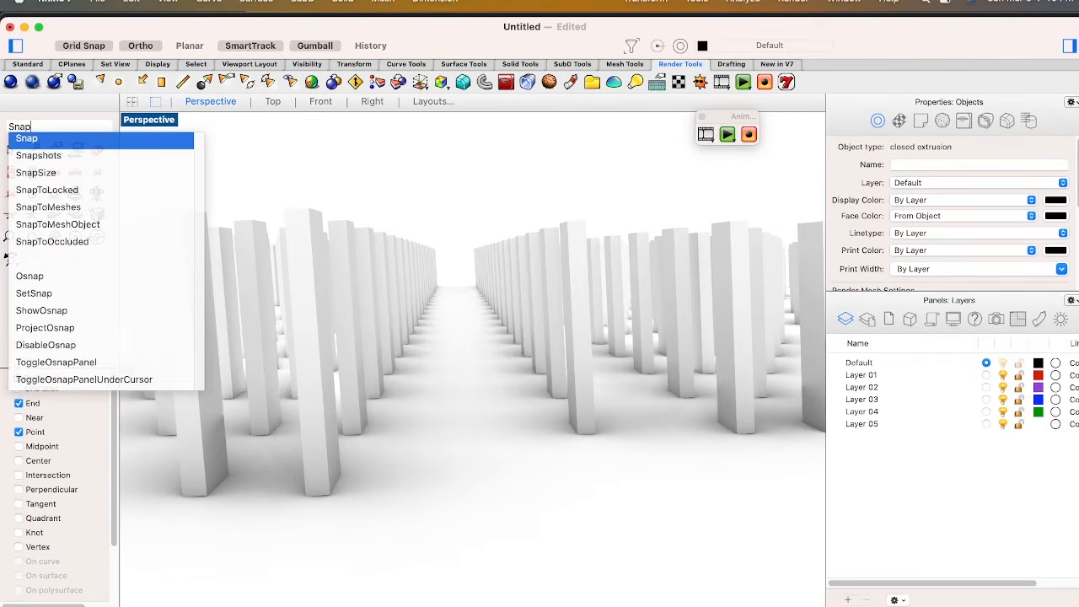
text(shots)
key(Return)
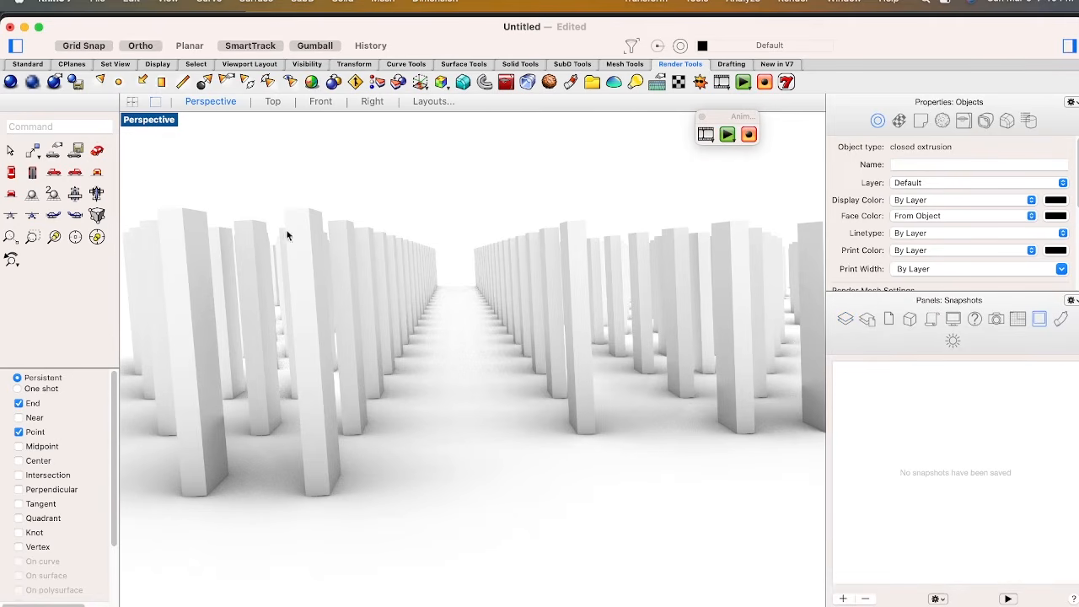
click(842, 598)
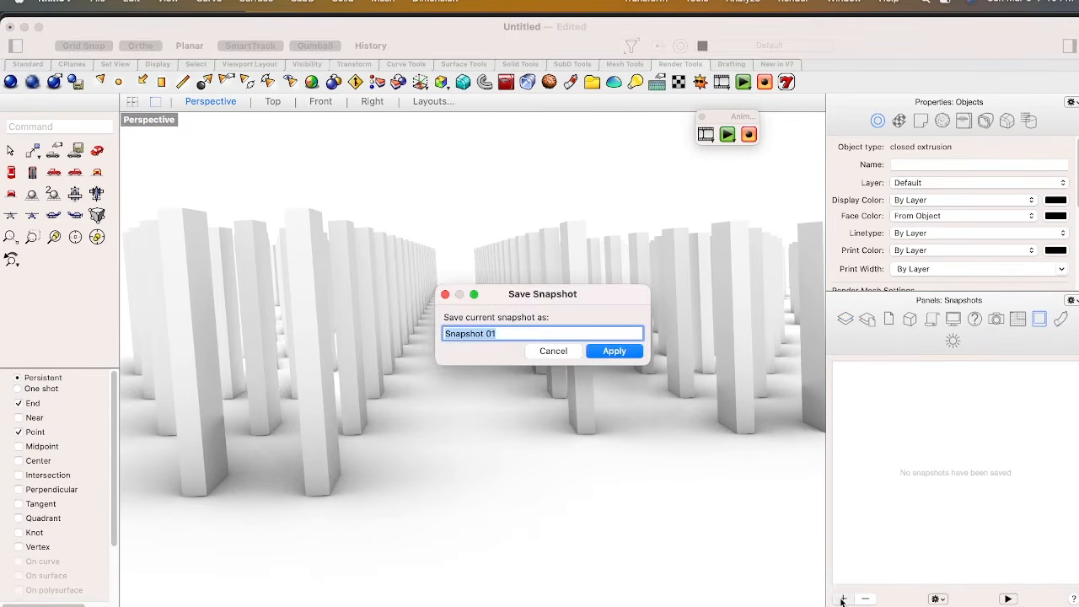
click(619, 352)
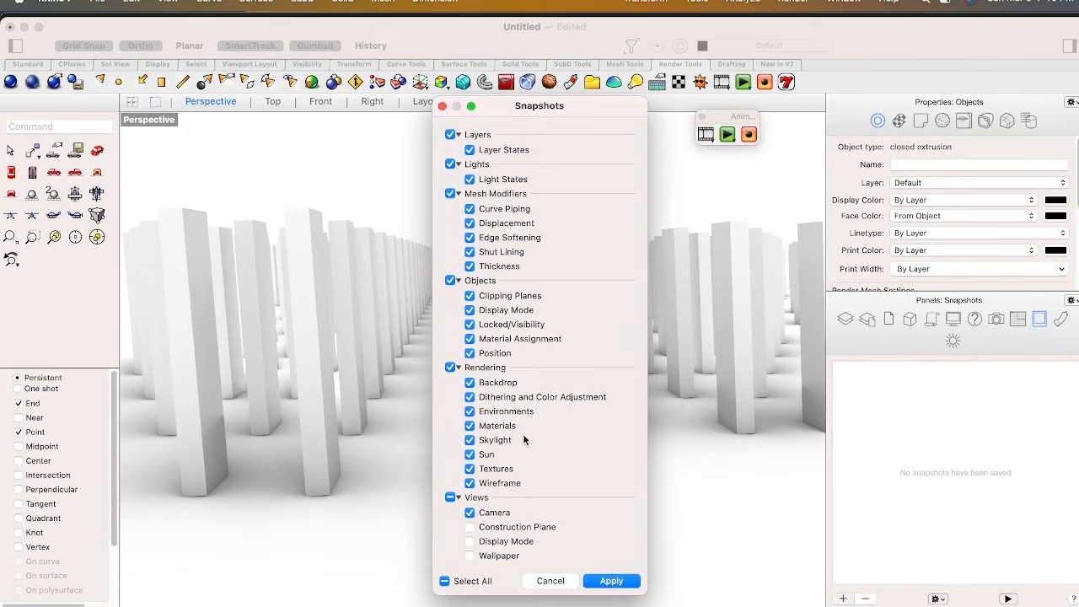
click(614, 581)
- Move one pillar sideways into the middle of the central aisle and save the scene as Snapshot 02
click(357, 389)
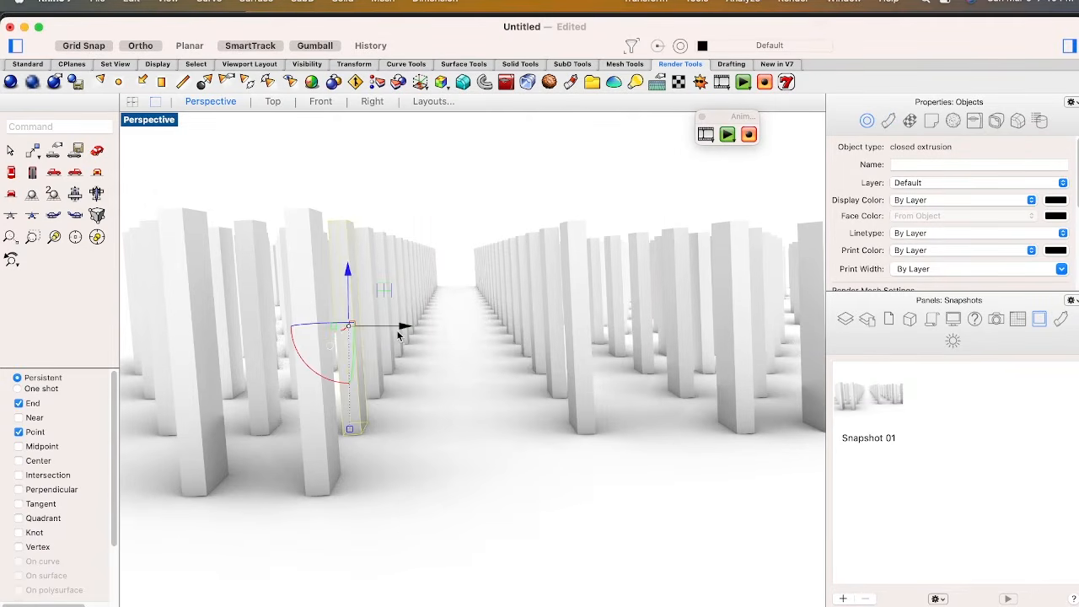
drag(400, 336, 512, 337)
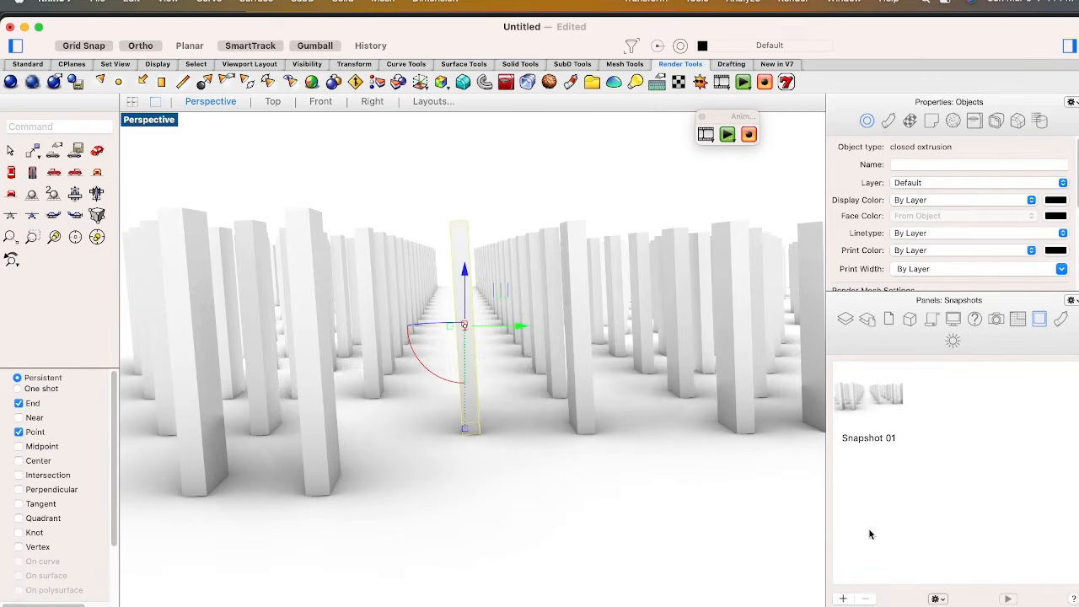
click(843, 598)
click(625, 361)
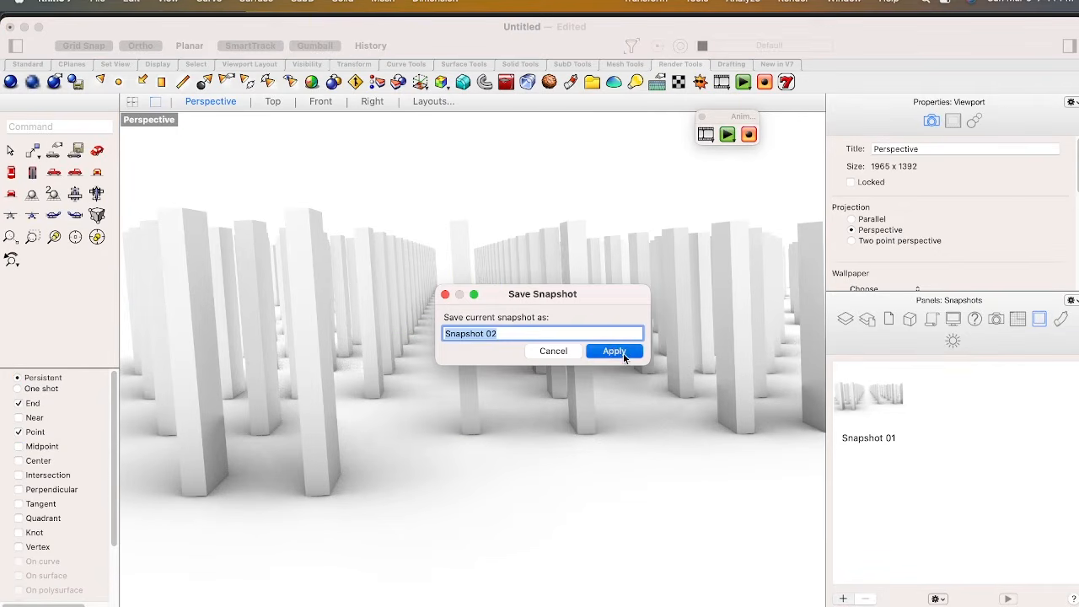
click(634, 581)
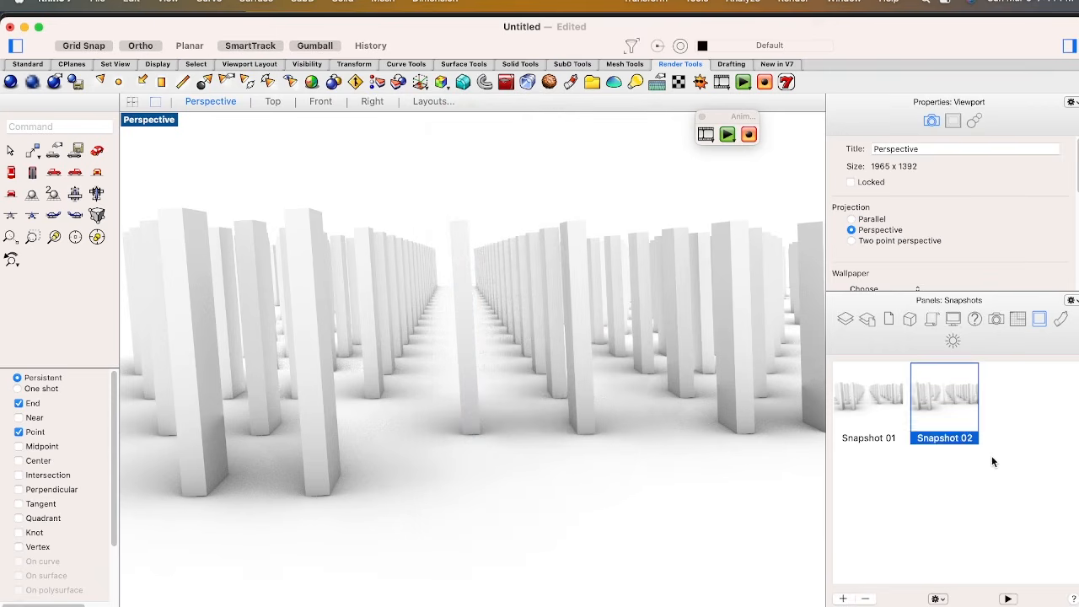
- Color the pillar standing in the aisle light red and save the scene as Snapshot 03
click(464, 353)
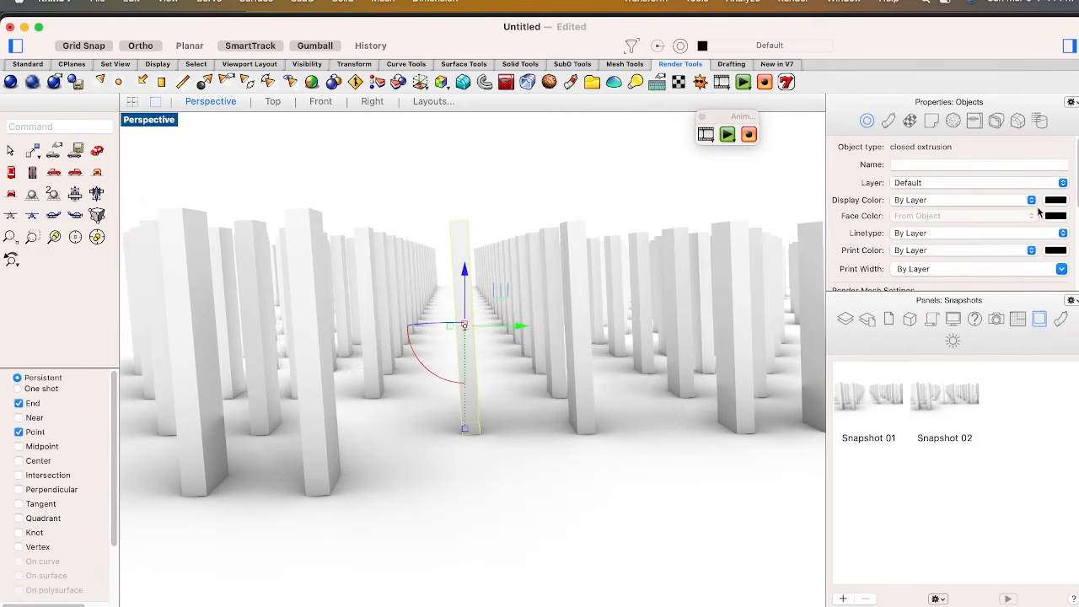
scroll(1039, 213, down, 5)
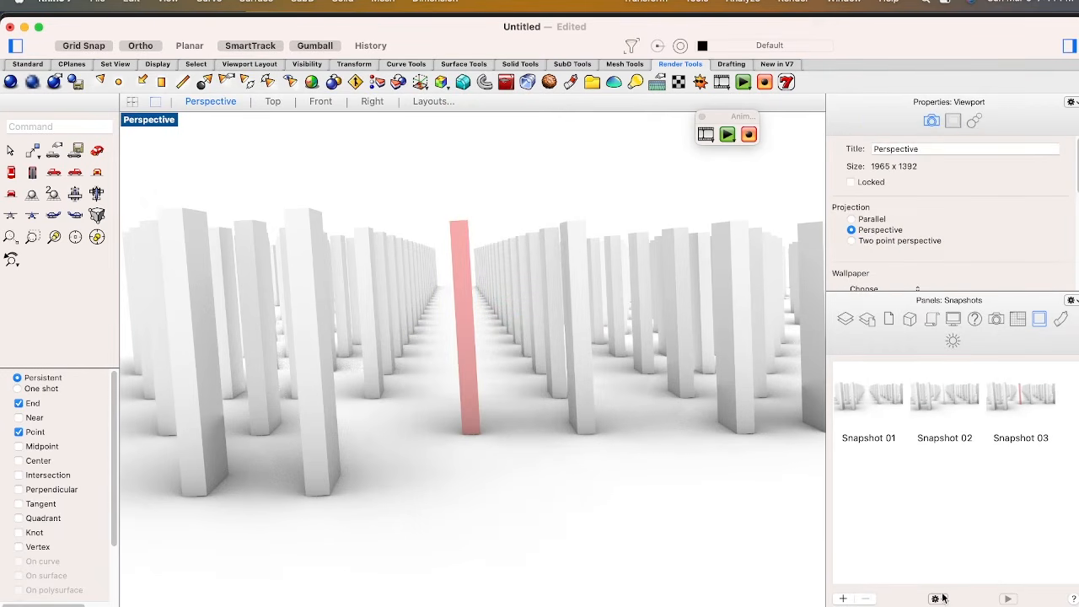
- Confirm animated snapshot restoration with a constant time of 10 frames and a 10 millisecond delay between frames
click(937, 598)
click(935, 602)
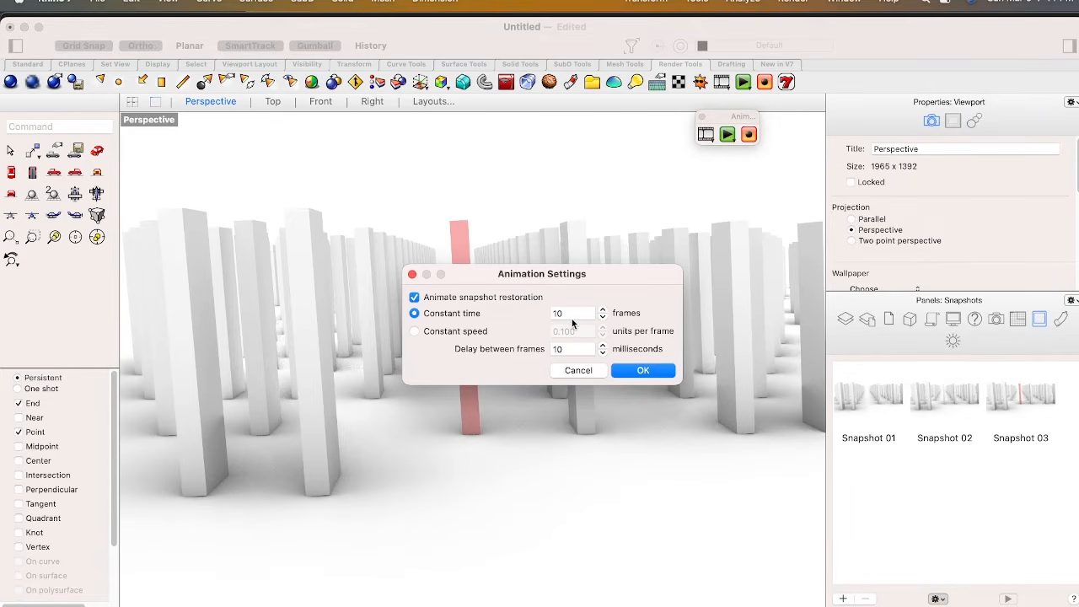
click(642, 370)
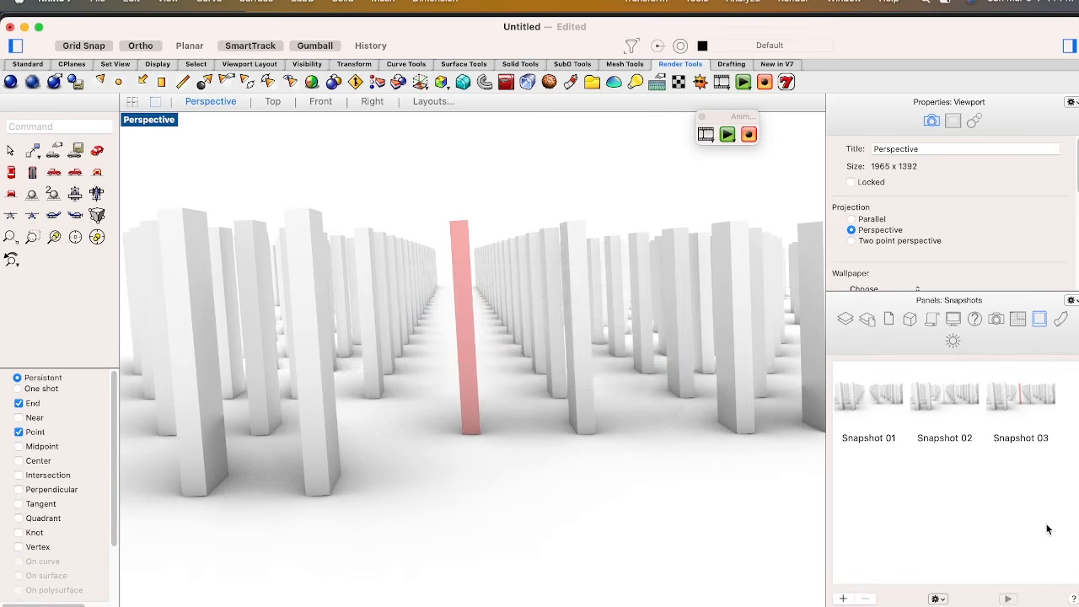
- Play the snapshots from Snapshot 01 as a repeating fullscreen slideshow at 1.00 second each, then stop it
click(873, 392)
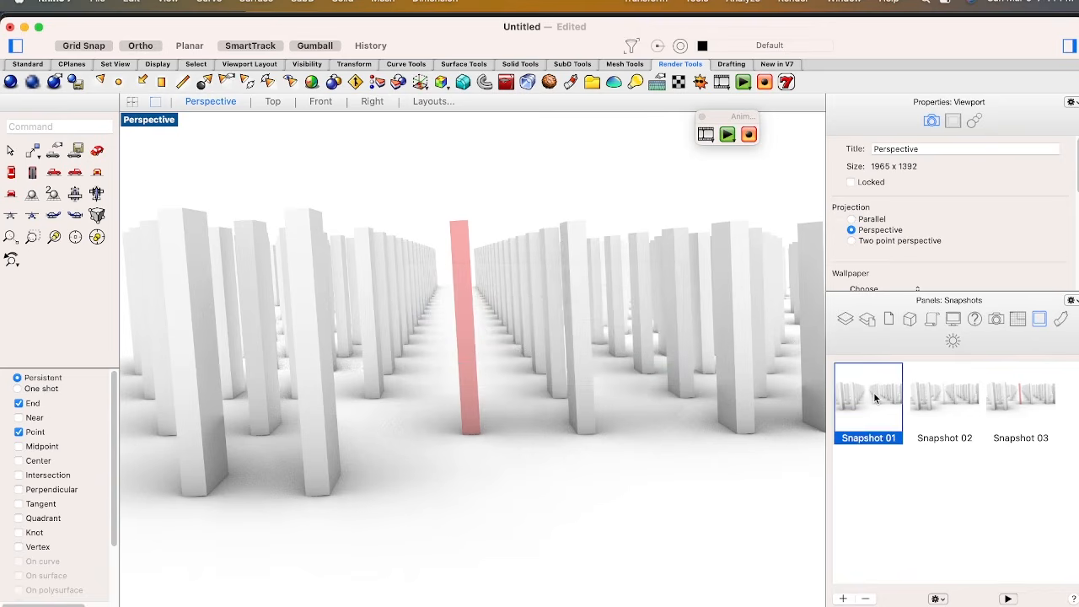
click(1008, 598)
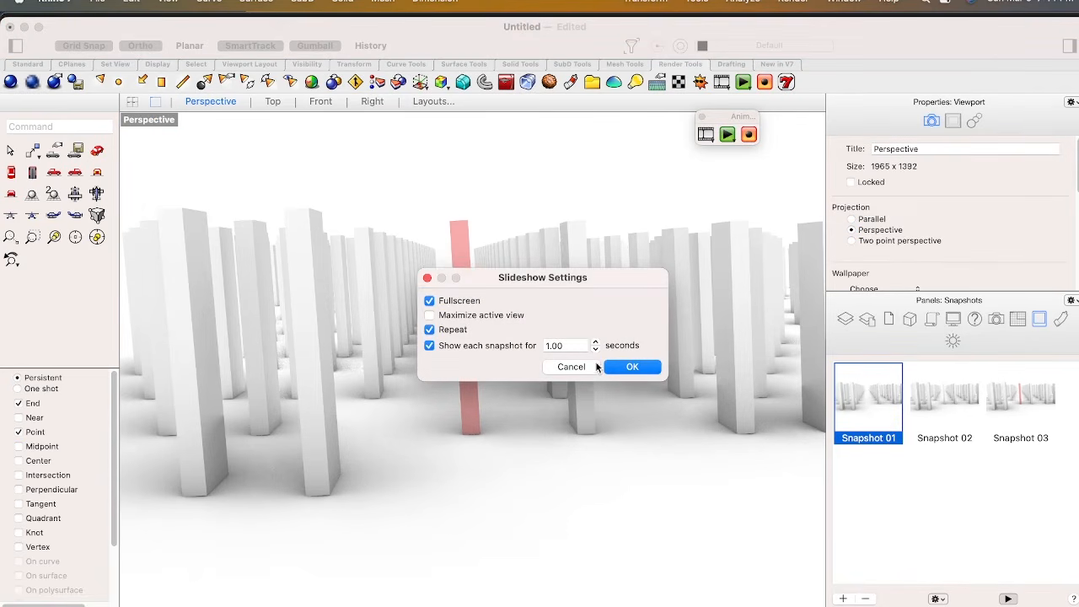
click(631, 368)
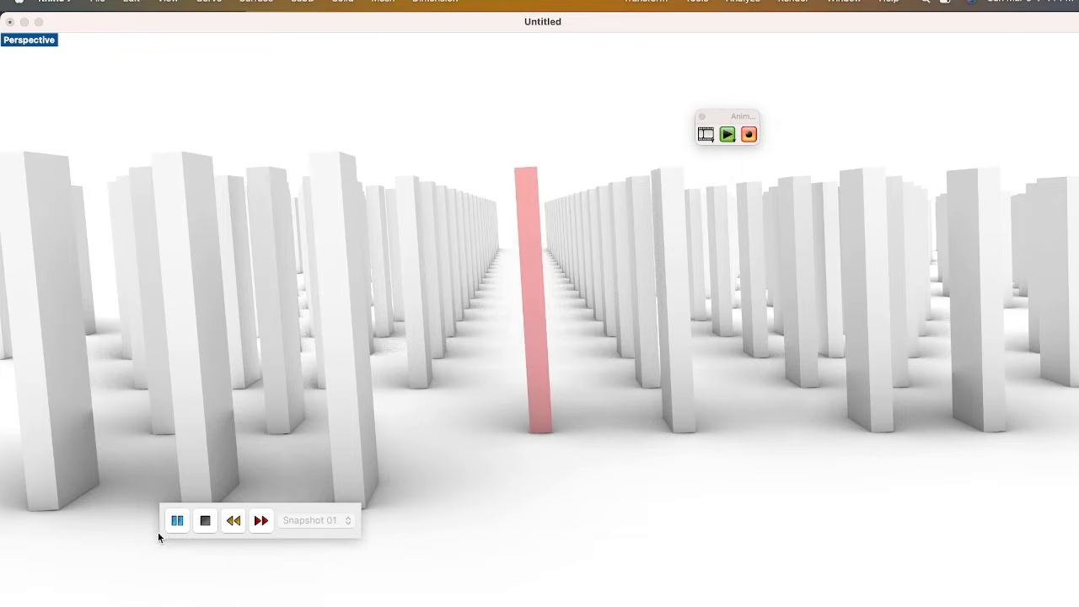
click(205, 521)
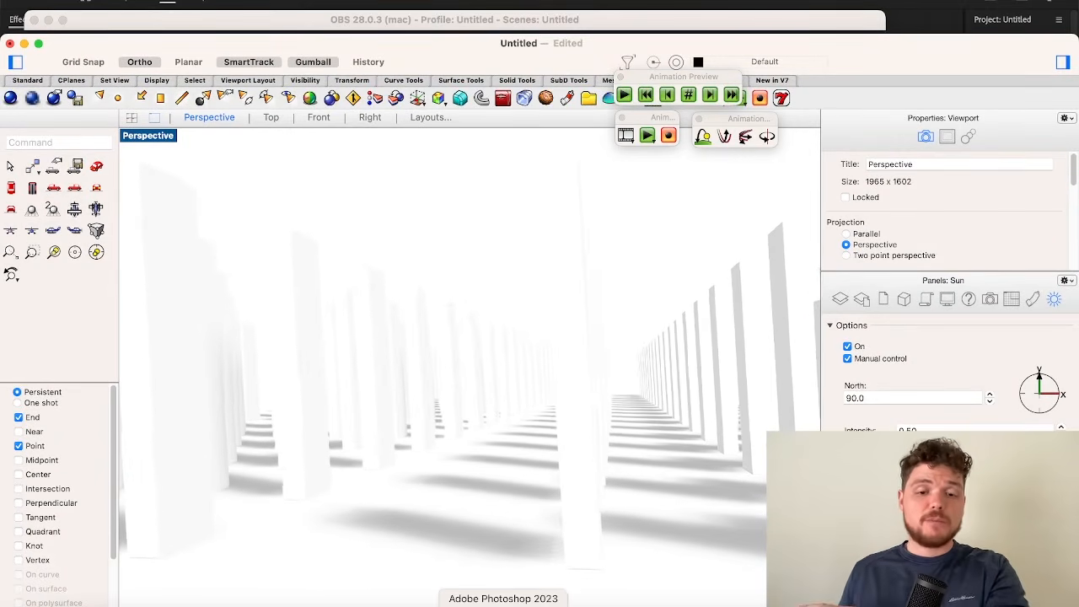
- Switch to Photoshop and open the recorded frames from Animation_00000.jpg as an image sequence at 30 fps
click(504, 606)
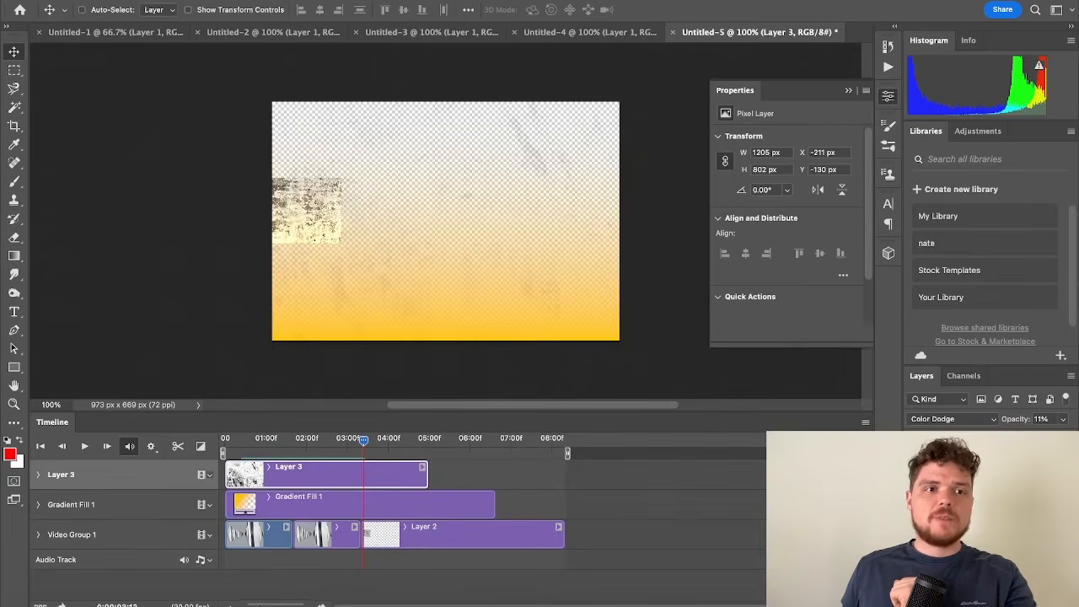
click(107, 0)
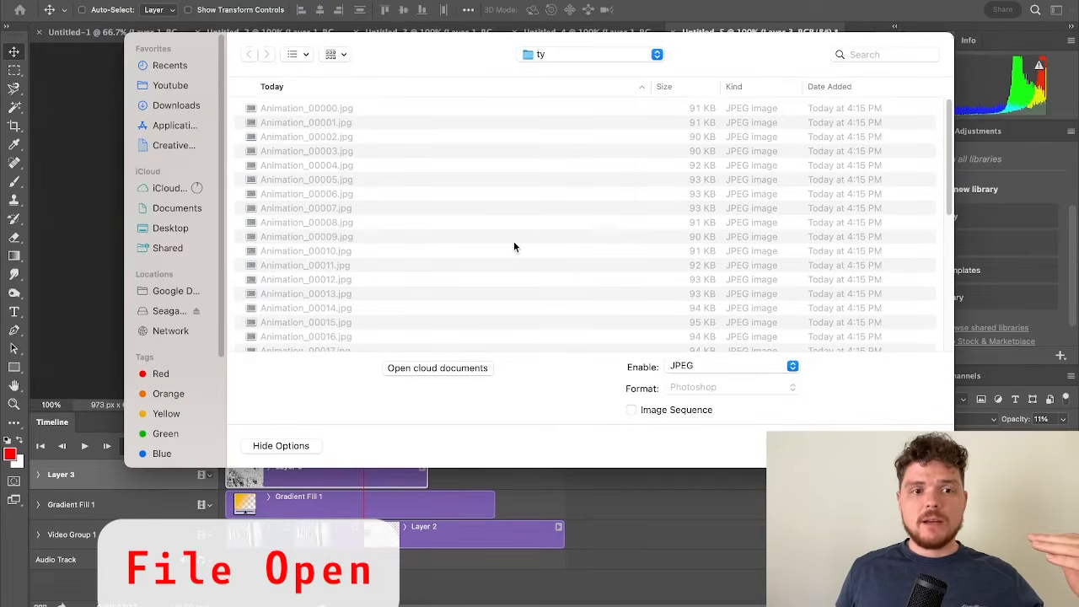
click(315, 108)
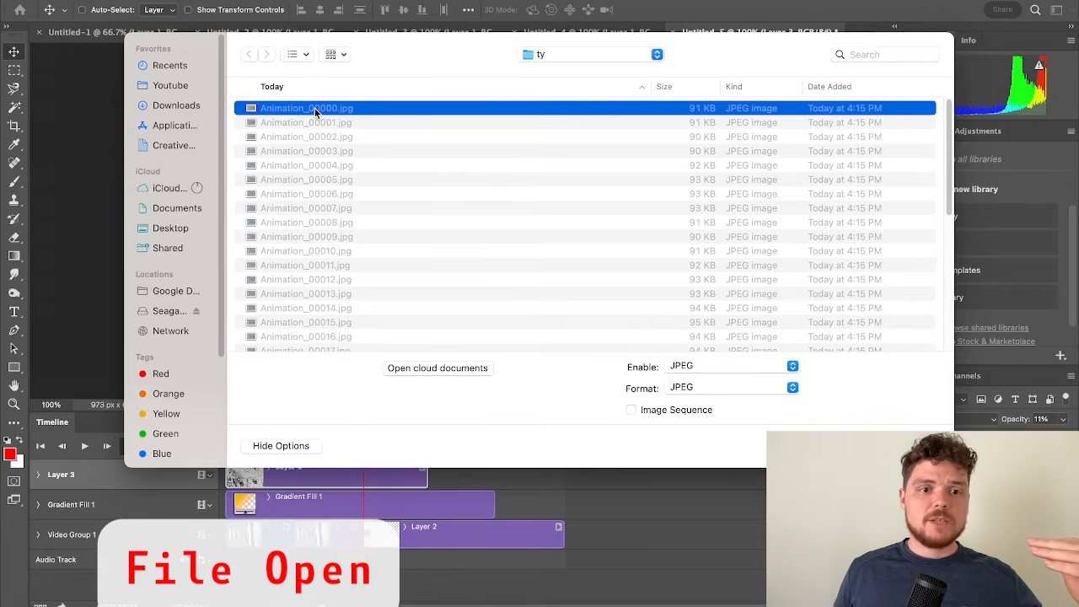
click(671, 410)
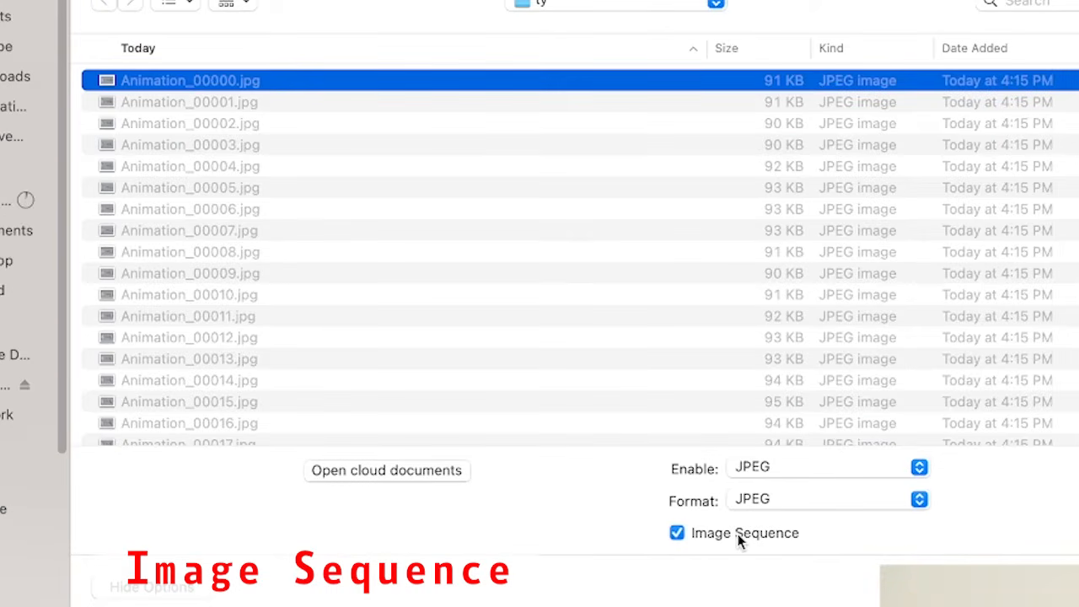
scroll(715, 371, down, 10)
scroll(687, 281, up, 5)
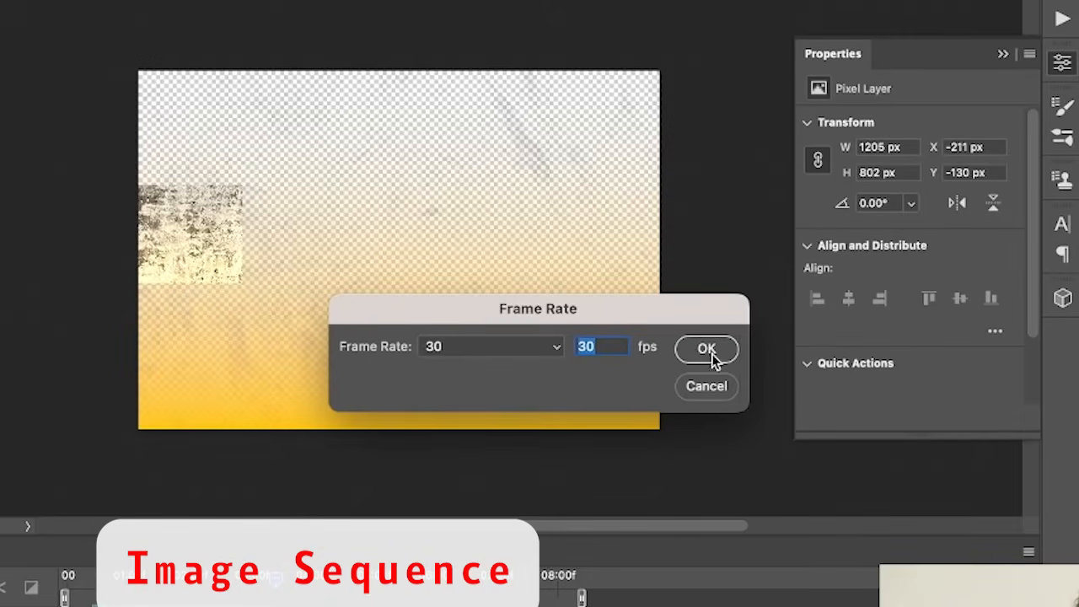
click(706, 349)
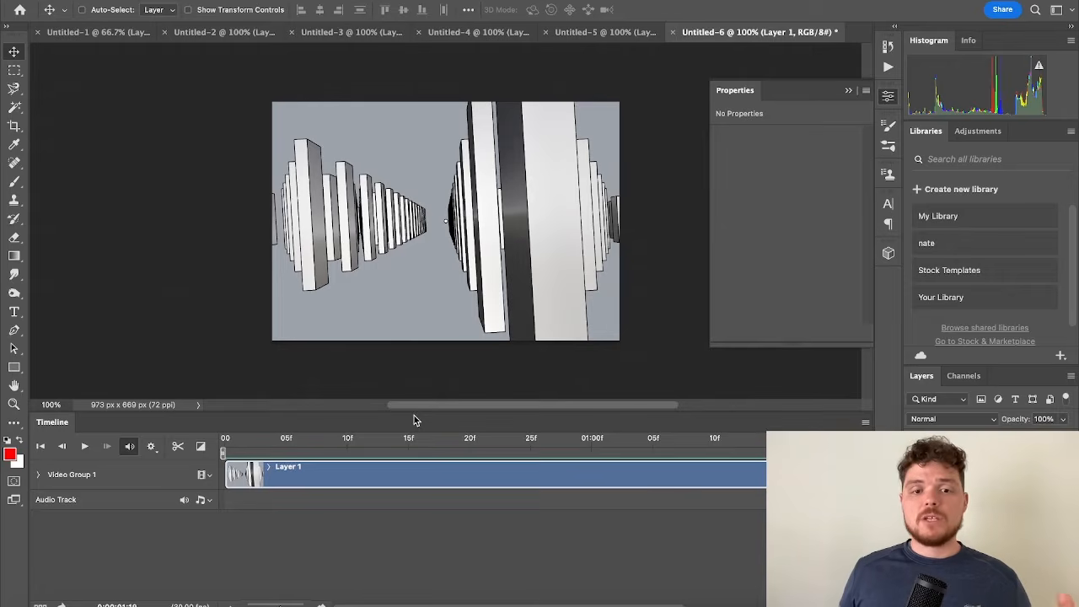
- Play the imported image sequence in the timeline and stop the playback
key(space)
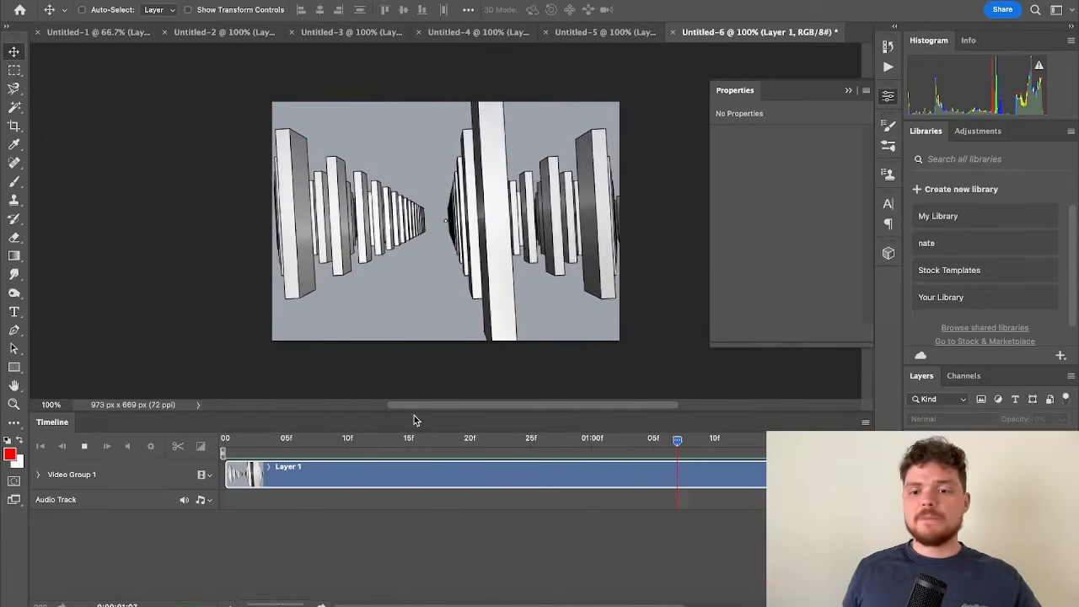
key(space)
- Add a gradient fill layer above the video using the Blue_07 preset from the Blues group
click(991, 598)
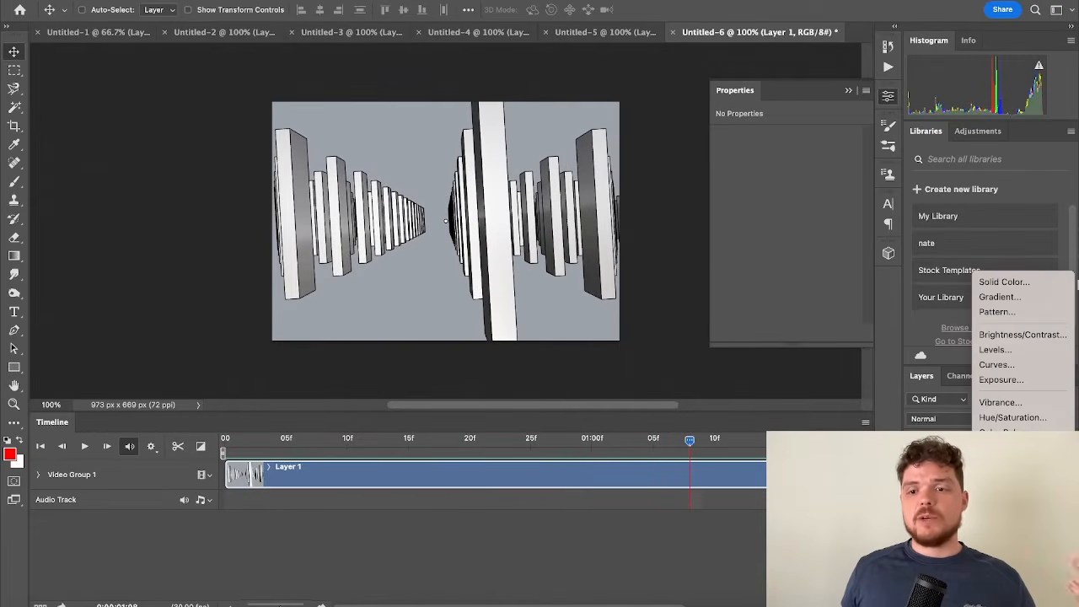
click(999, 297)
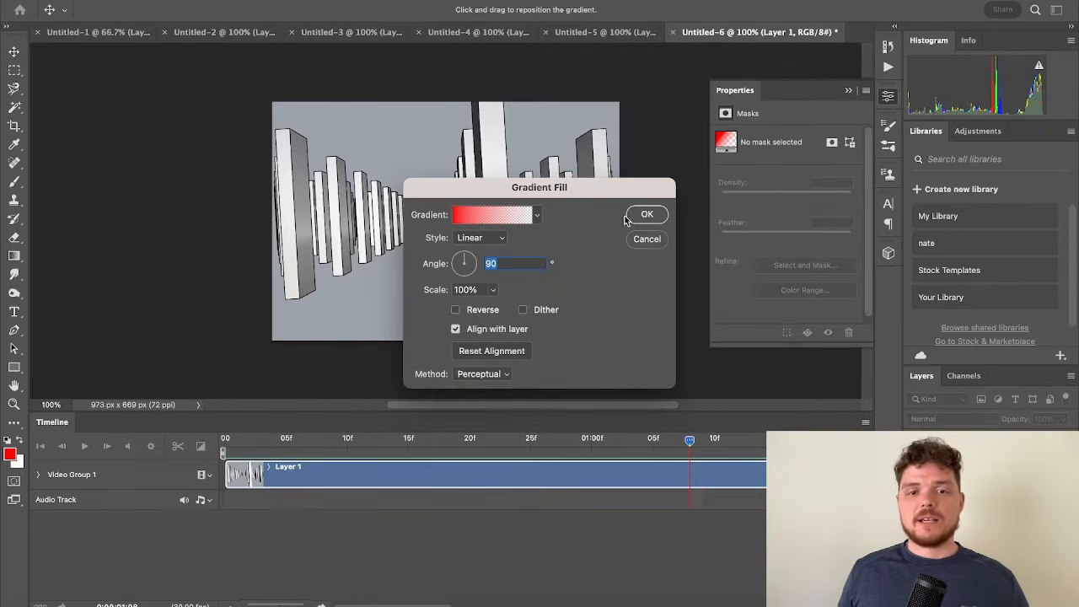
click(531, 215)
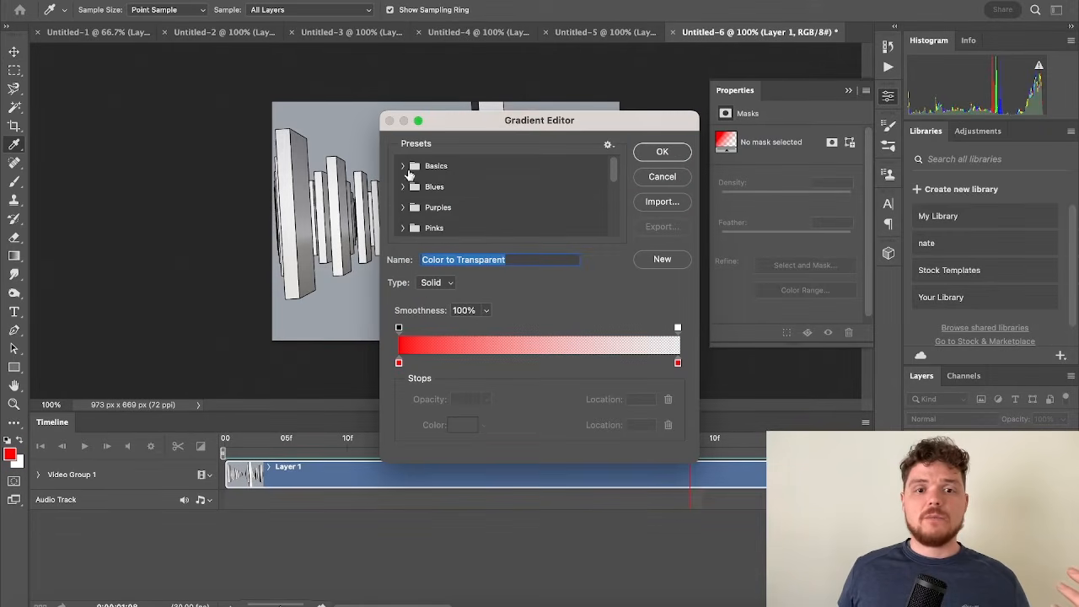
click(404, 166)
click(402, 209)
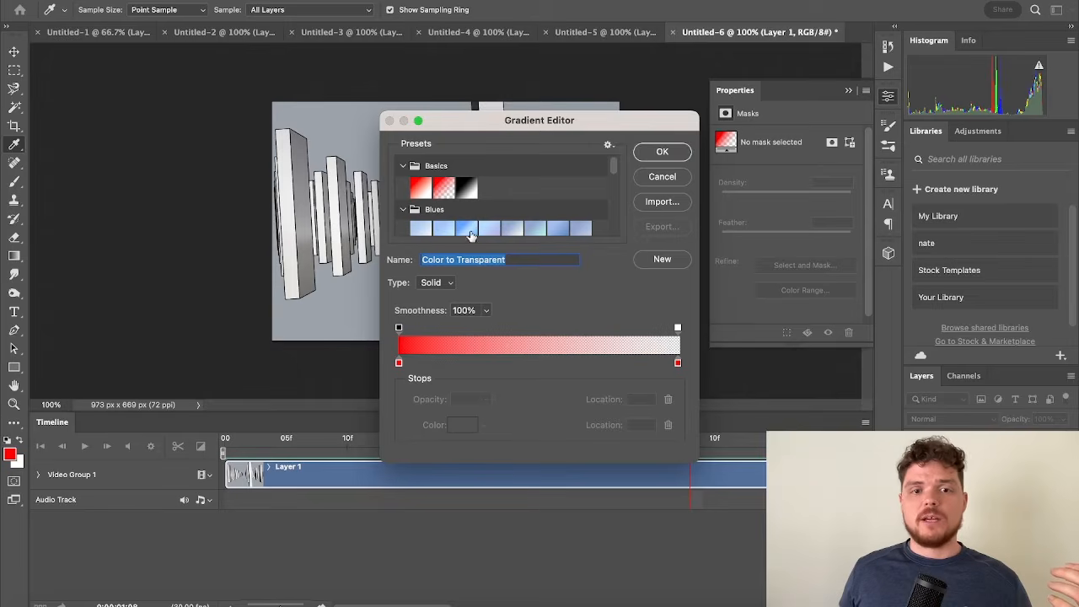
click(468, 230)
click(562, 228)
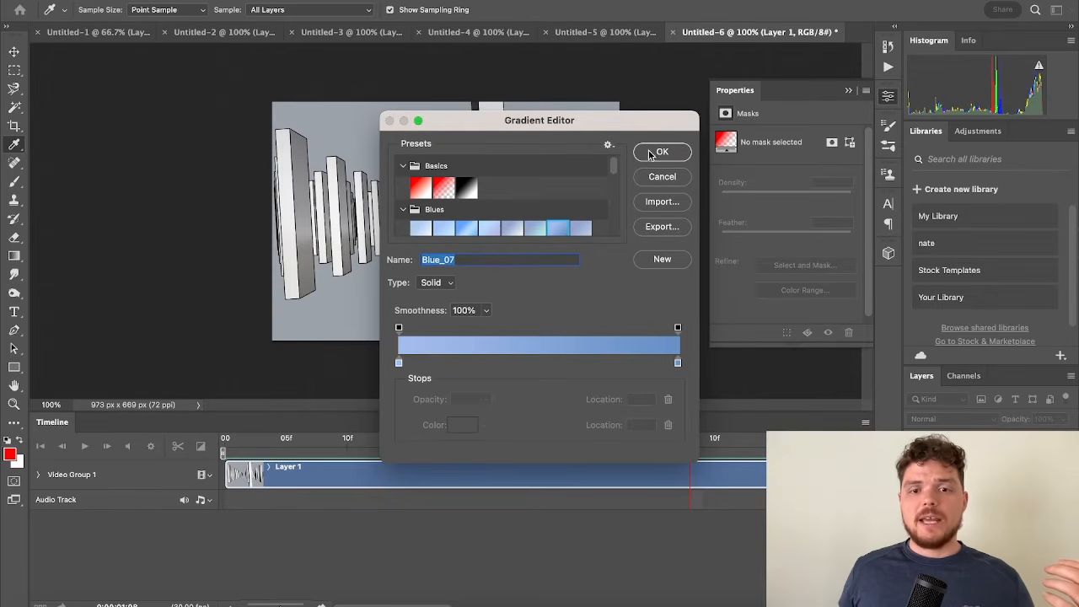
click(661, 153)
click(645, 215)
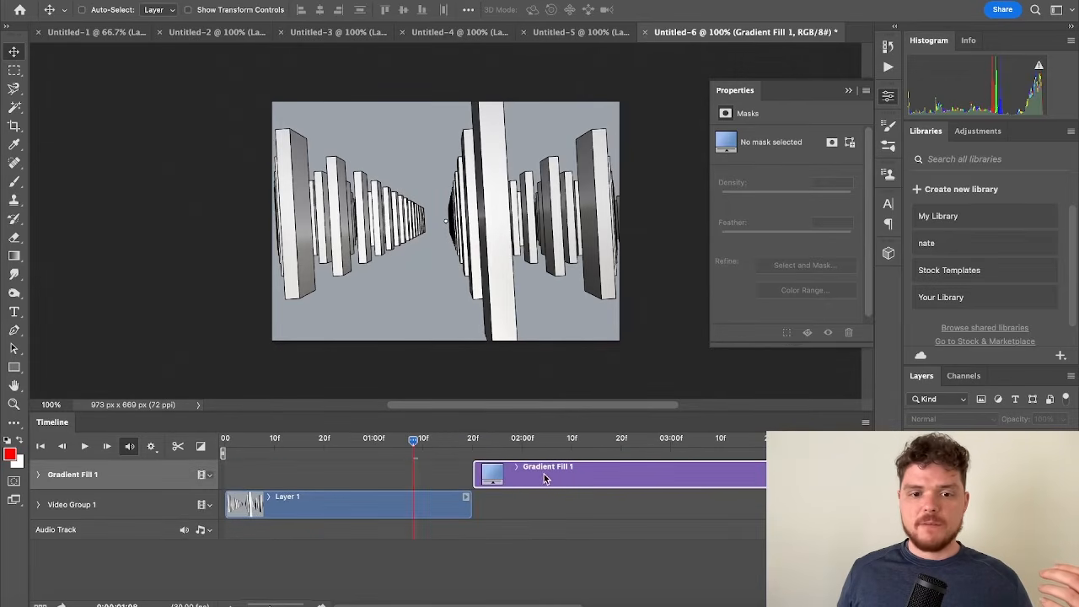
- Move the gradient fill clip to the start of the timeline over the video and set its blend mode to Screen
drag(543, 478, 291, 476)
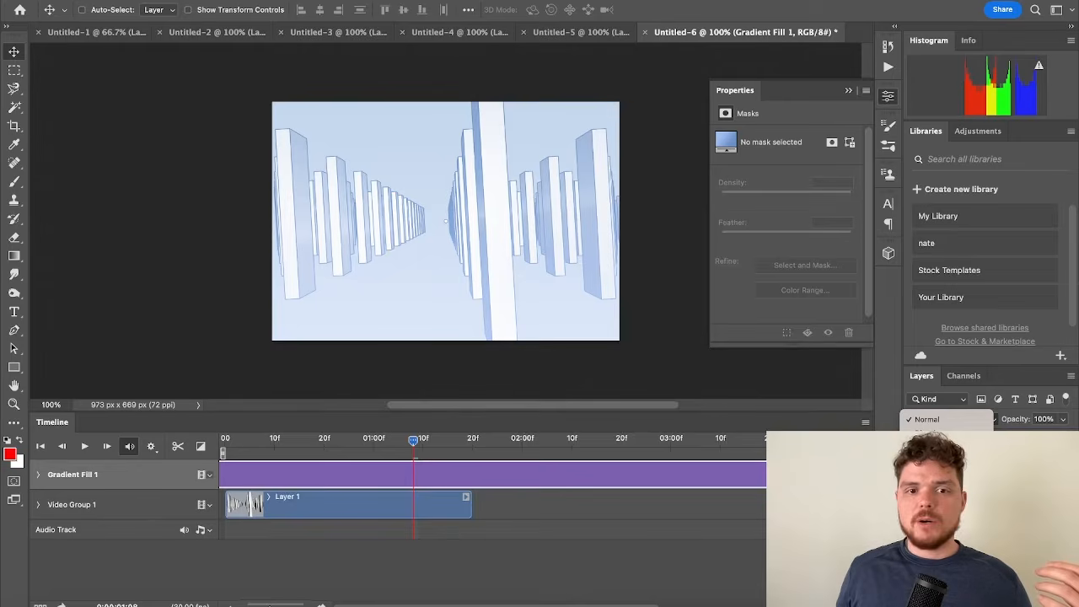
click(936, 543)
- Play the gradient-tinted video from the first frame, replay it from the start, and stop the playback
drag(418, 438, 224, 438)
key(space)
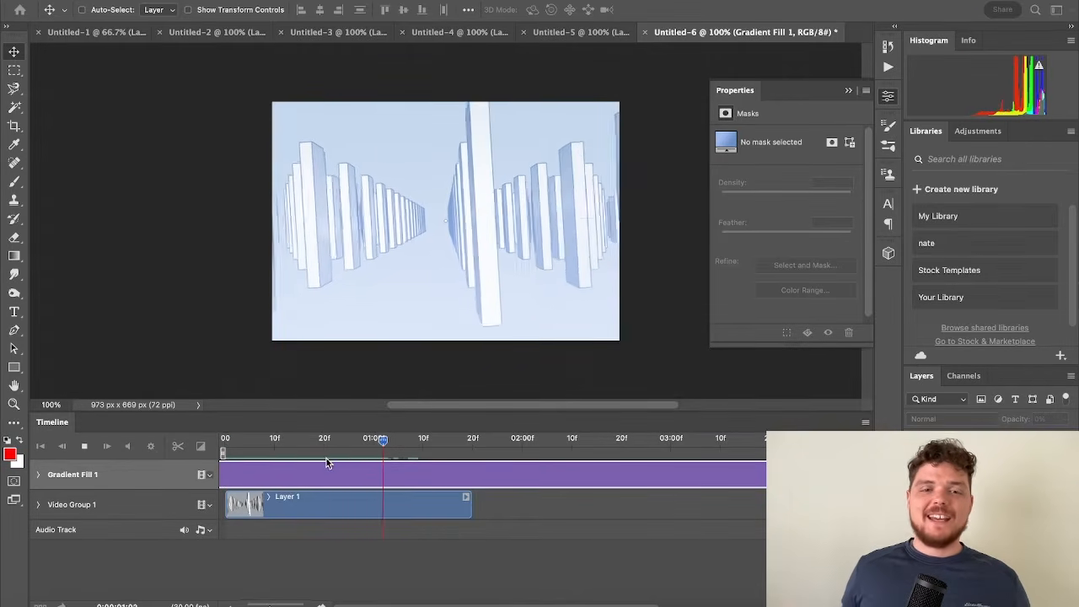
key(space)
drag(327, 440, 226, 440)
key(space)
click(690, 476)
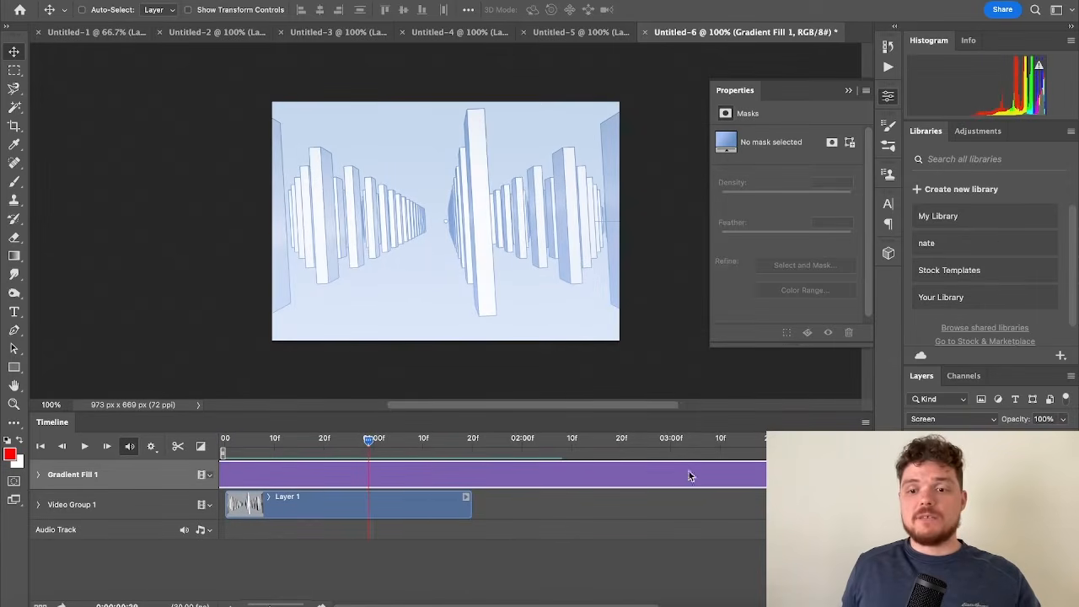
- Switch to Premiere Pro and create a new sequence named Sequence 01 with the DSLR 1080p30 preset
key(b)
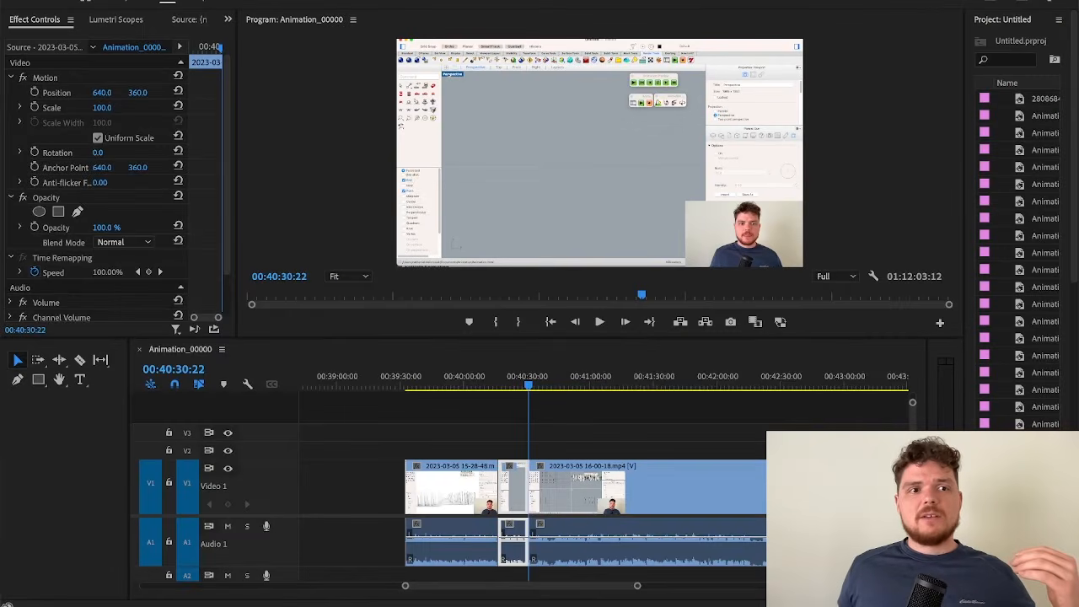
click(122, 0)
mouse_move(185, 1)
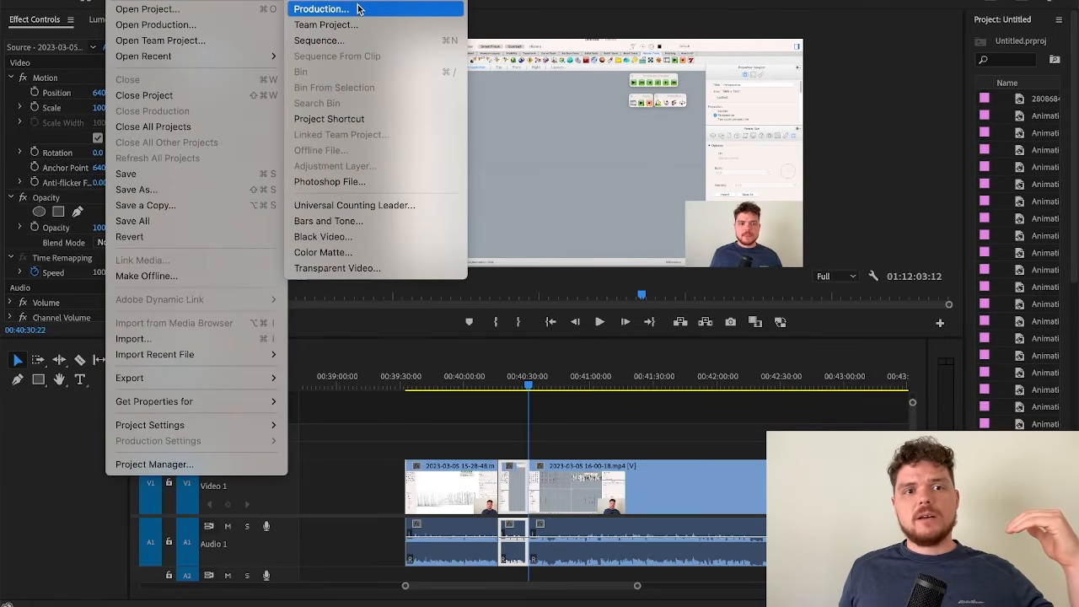
click(360, 40)
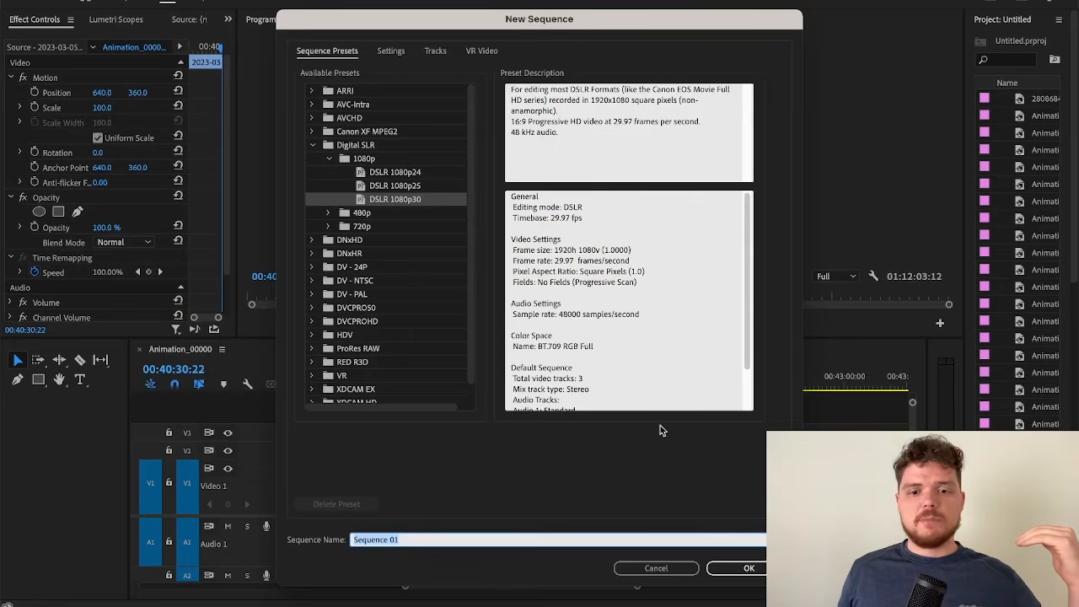
click(748, 568)
- Select all the Animation JPG frames in the Animation folder and place them at the start of track V2 in Sequence 01
click(17, 601)
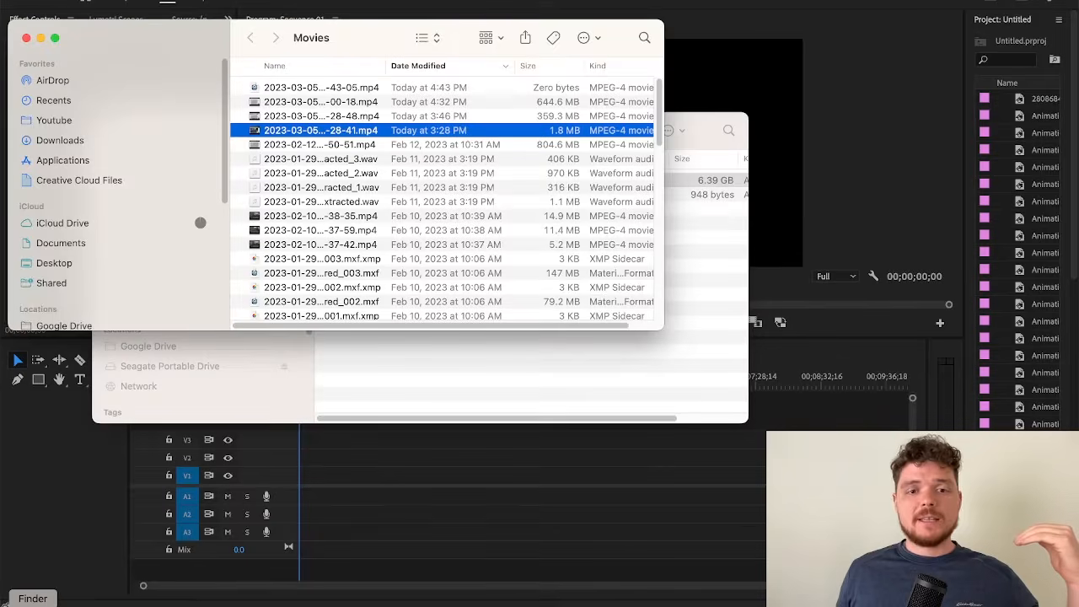
click(624, 377)
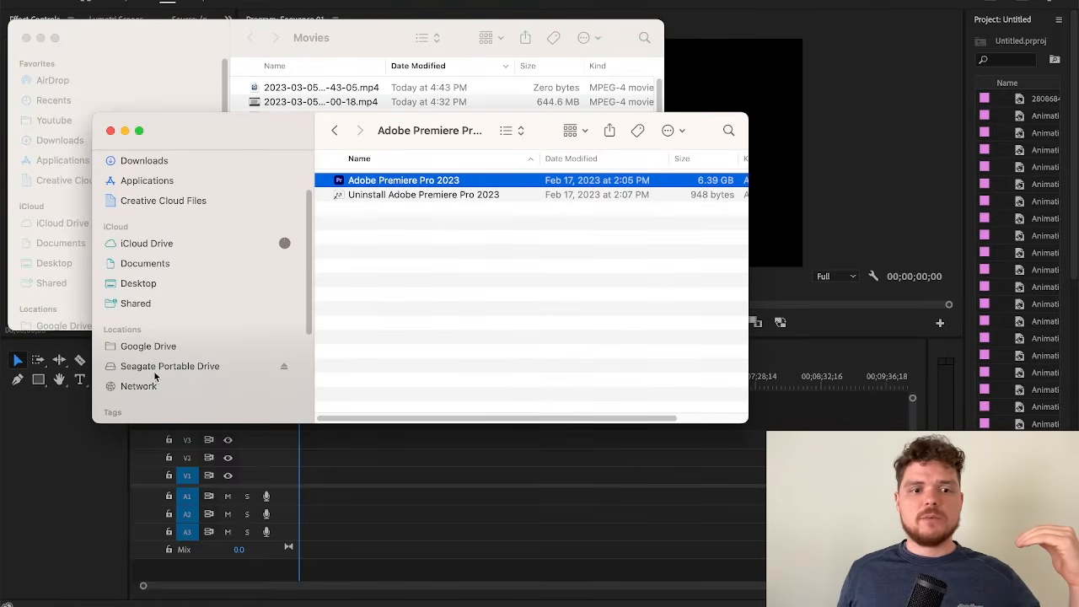
click(178, 43)
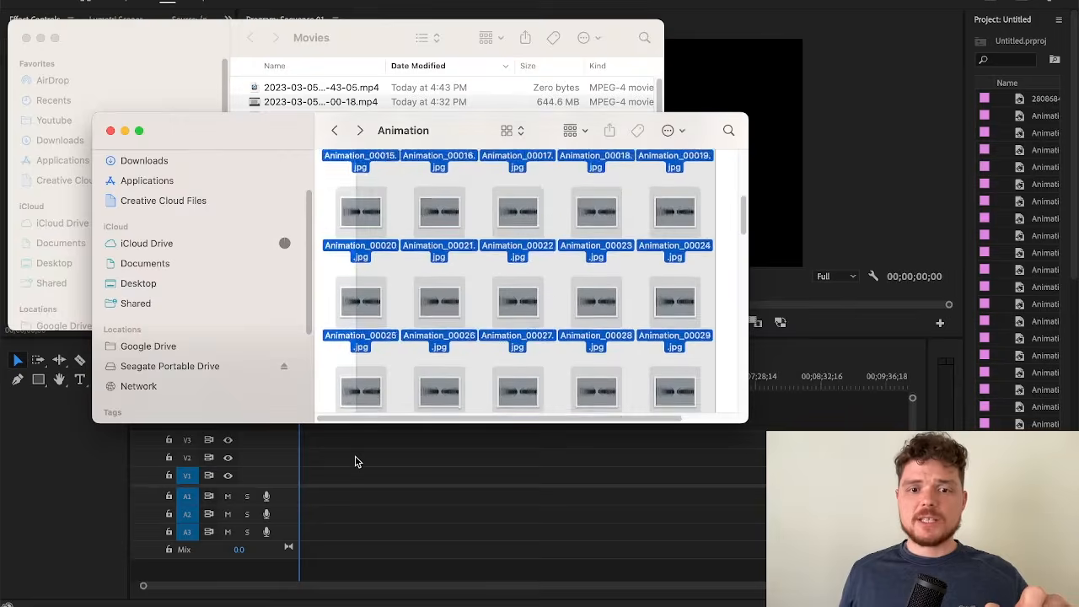
scroll(355, 264, down, 5)
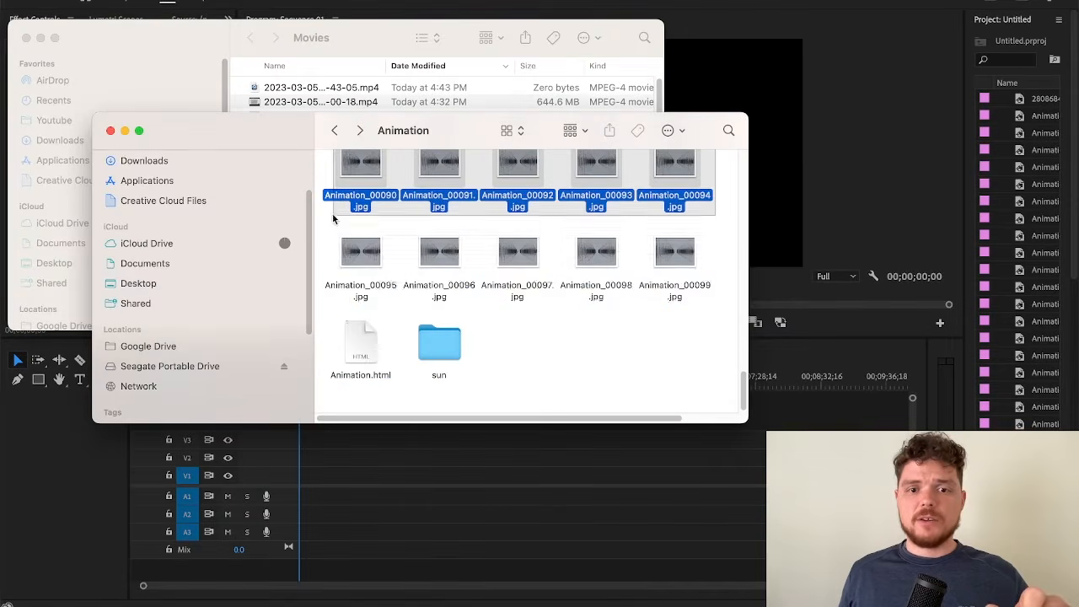
drag(369, 259, 369, 457)
drag(663, 502, 295, 444)
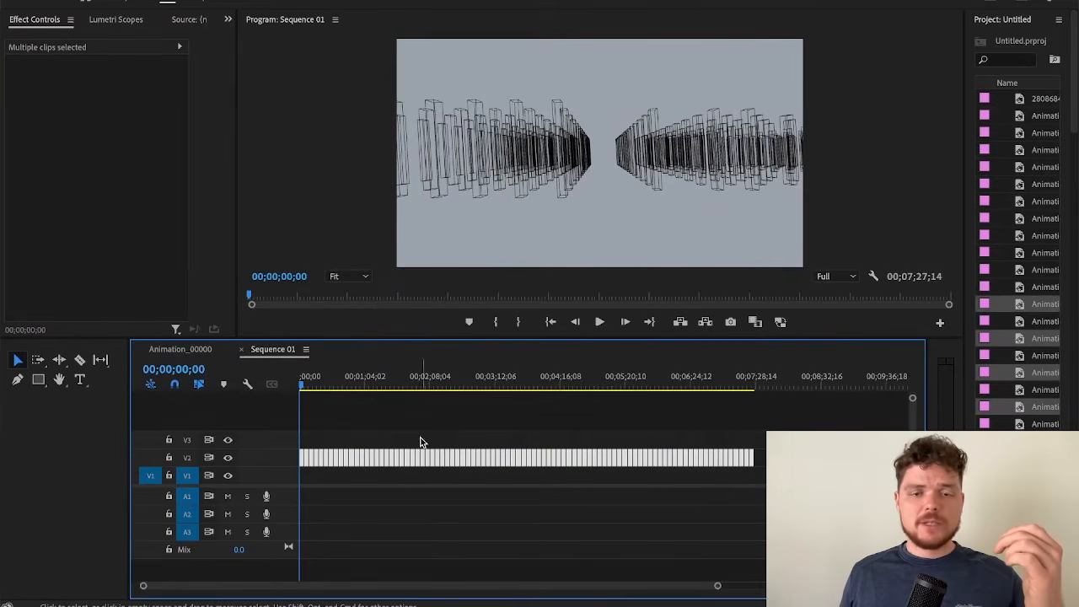
- Nest the selected frame clips into one sequence named Nested Sequence 02
right_click(465, 458)
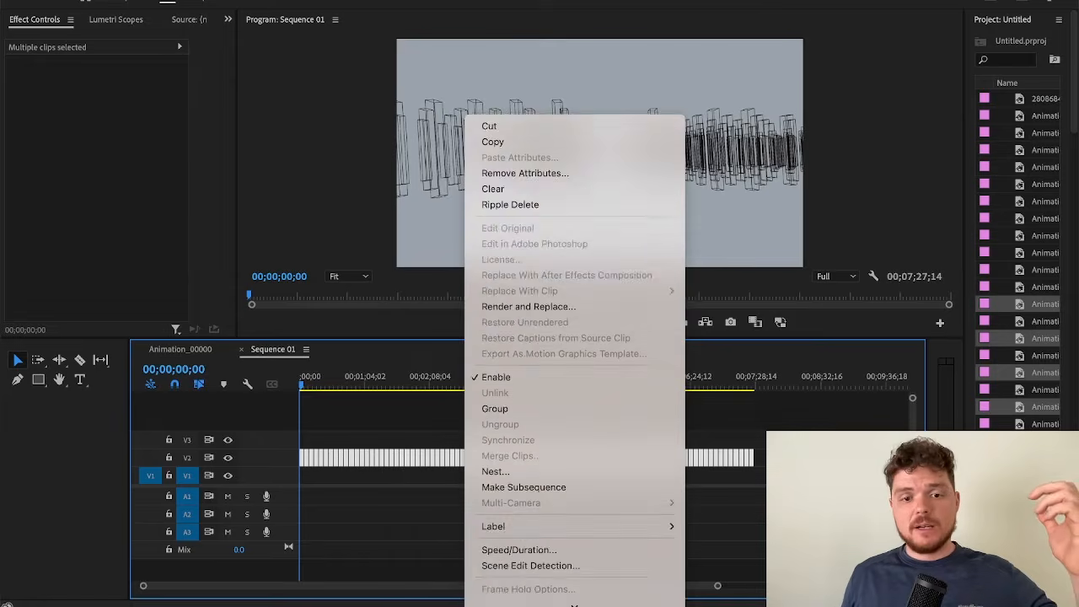
scroll(543, 456, down, 3)
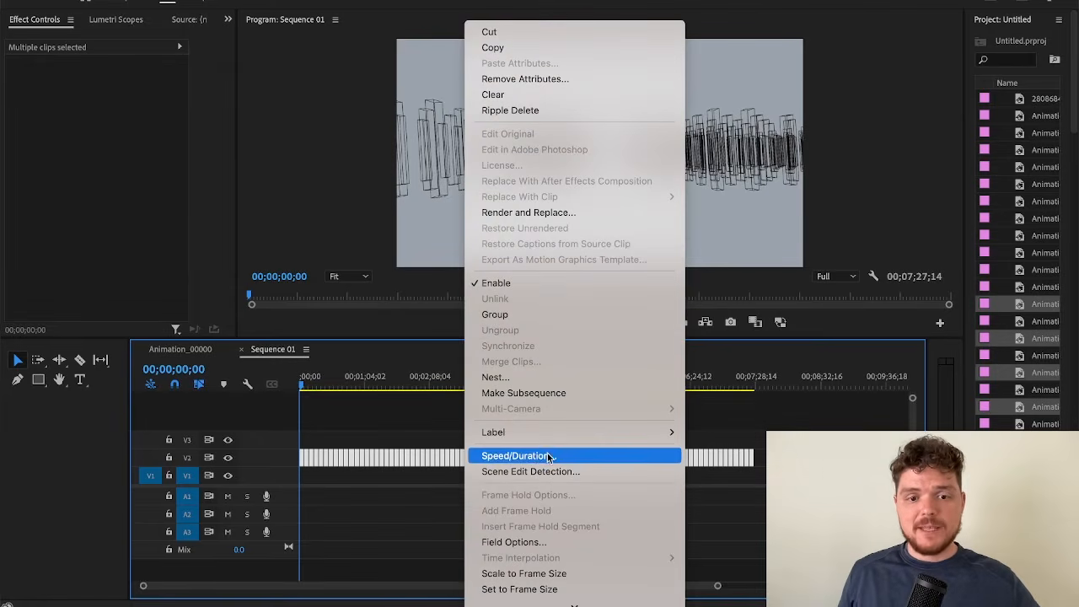
click(539, 377)
click(570, 320)
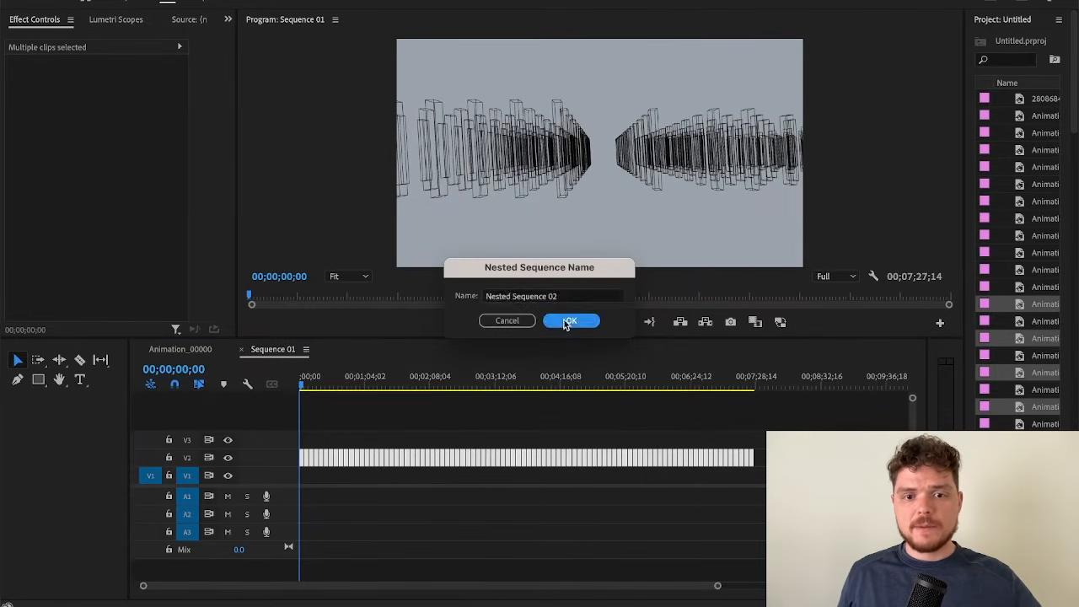
- Set the speed of the Nested Sequence 02 clip to 5000%
right_click(504, 460)
scroll(519, 379, down, 15)
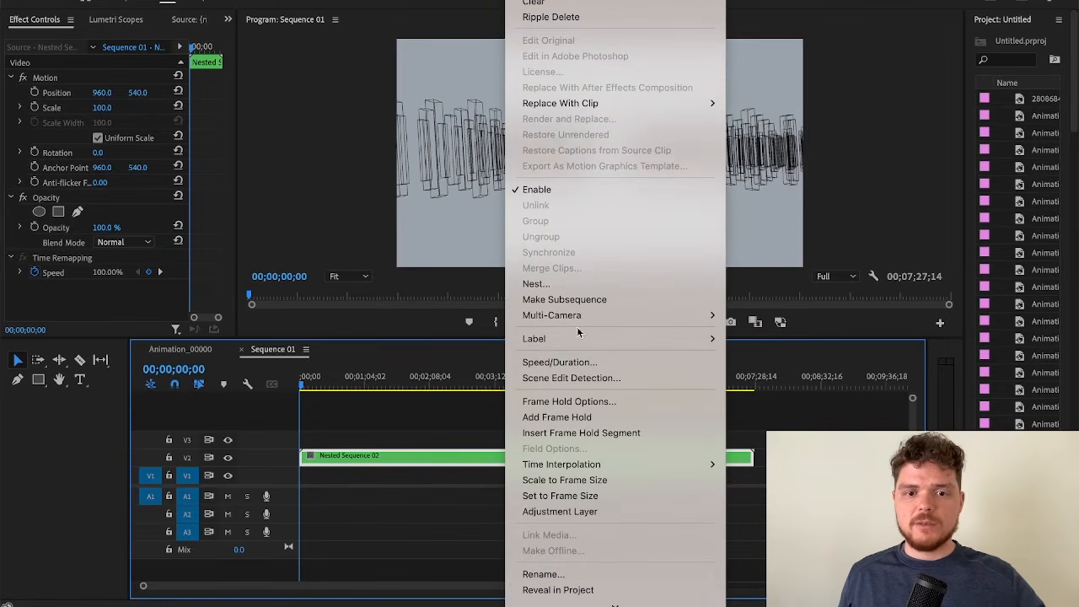
click(588, 362)
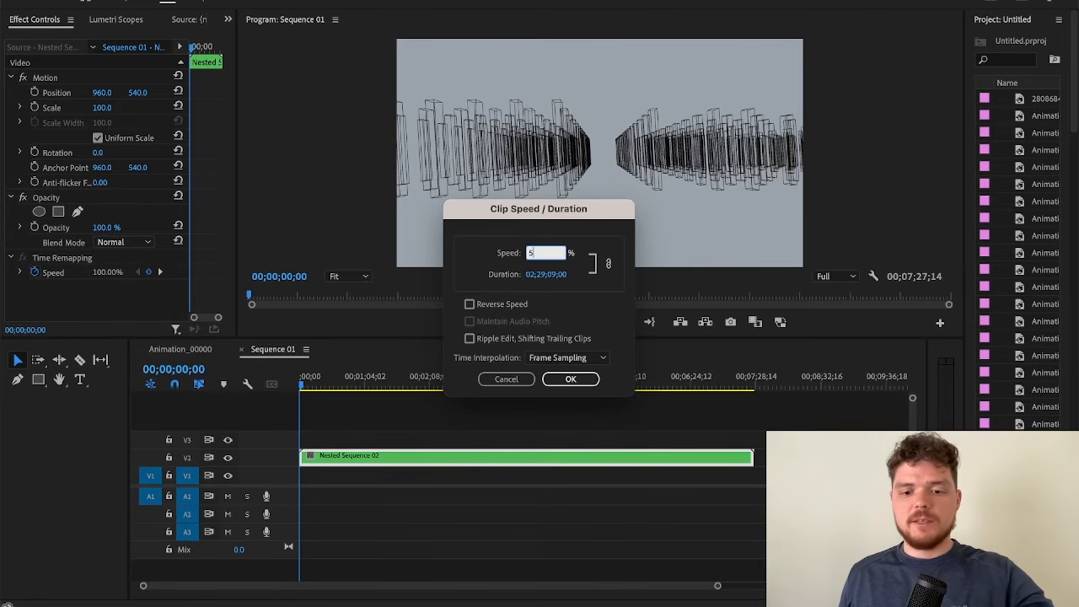
text(5000)
click(578, 379)
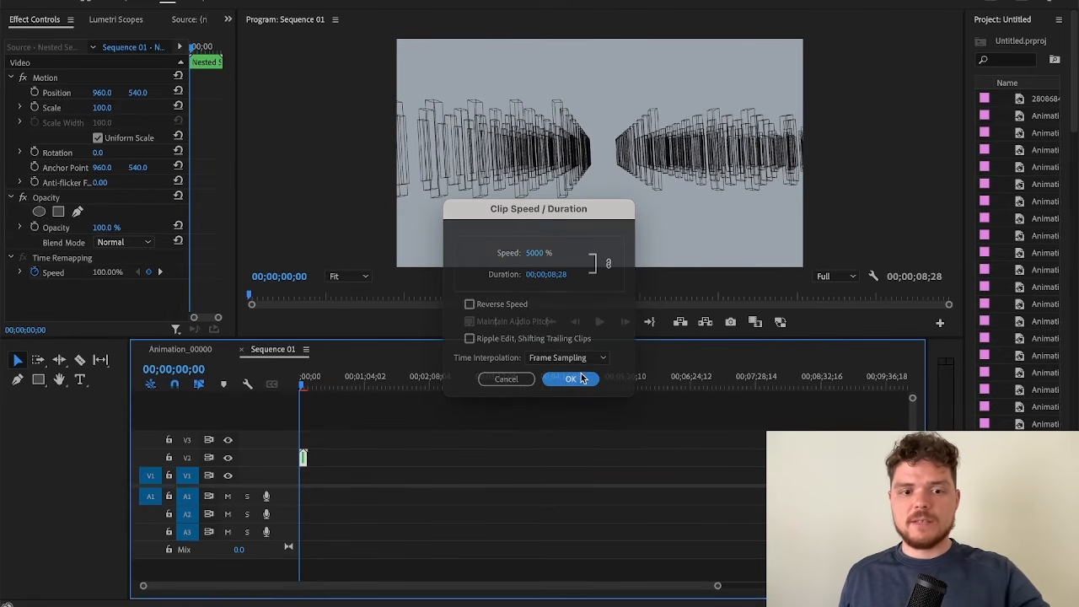
- Play Sequence 01 to preview the sped-up animation, stop it, and take a brief look at the Animation_00000 sequence
key(space)
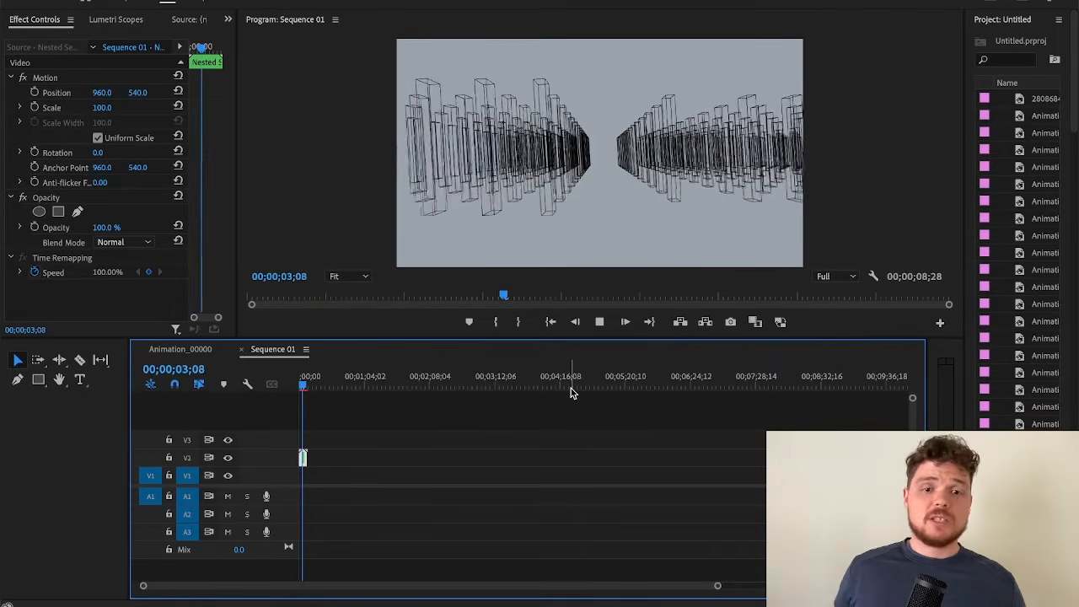
click(599, 321)
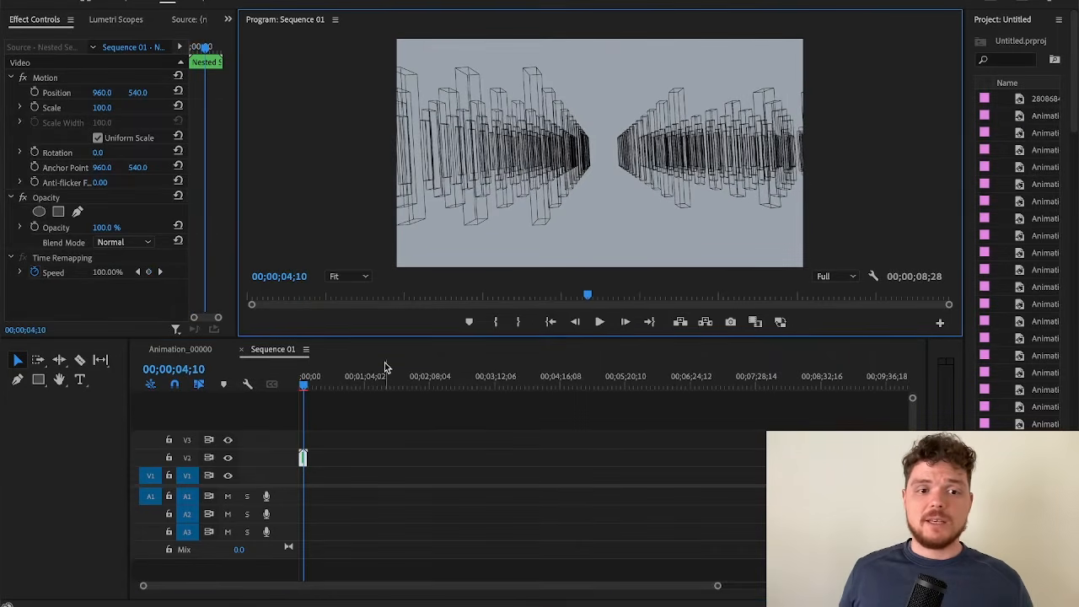
click(178, 349)
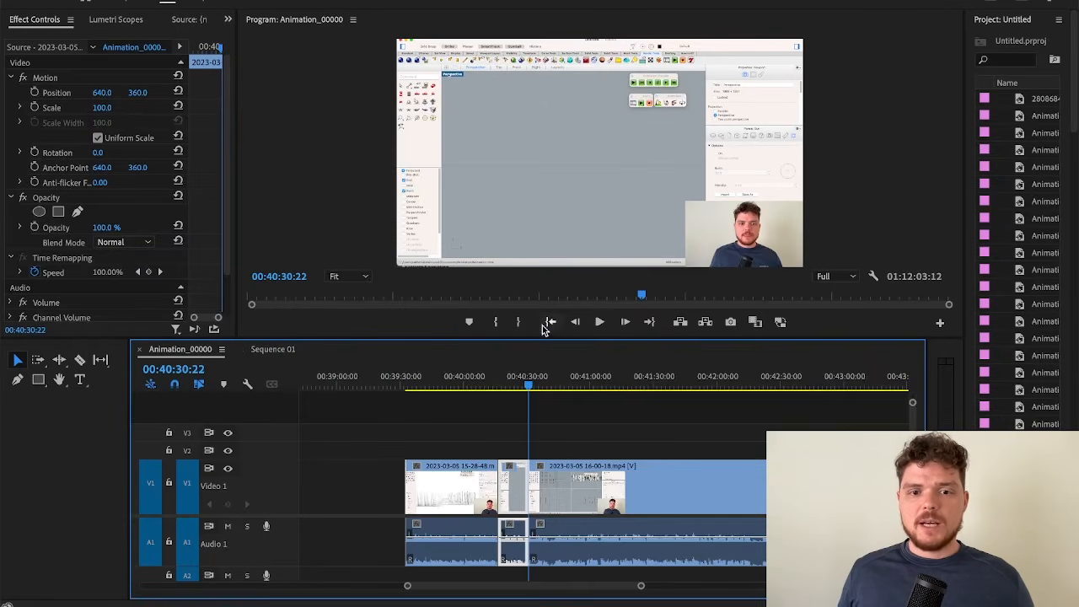
click(545, 324)
click(271, 349)
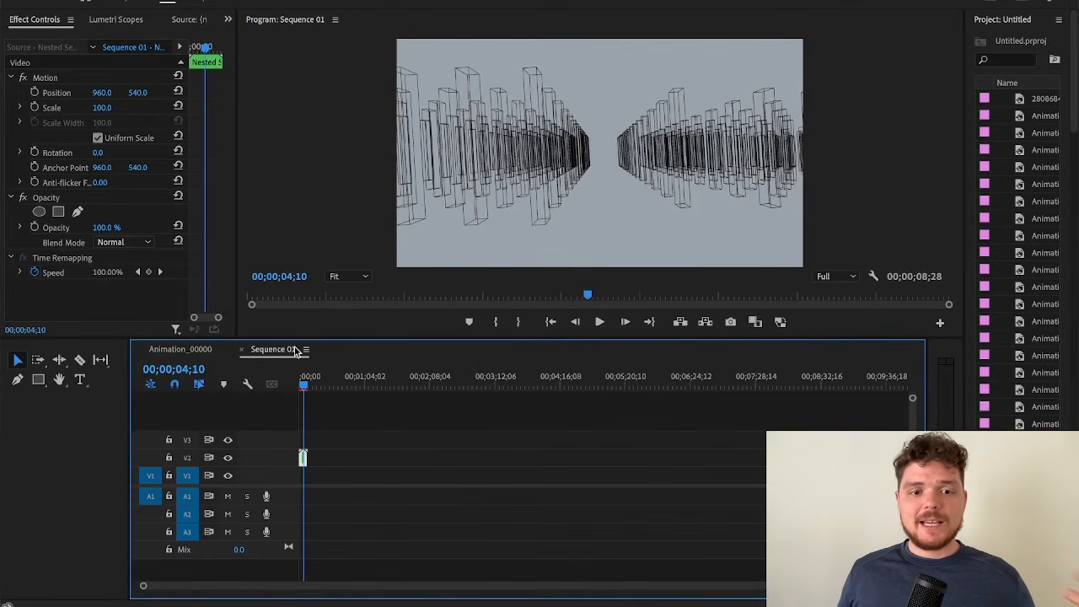
- Place imagessss.gif from the file browser at the start of track V3, above the nested sequence
drag(902, 586, 656, 592)
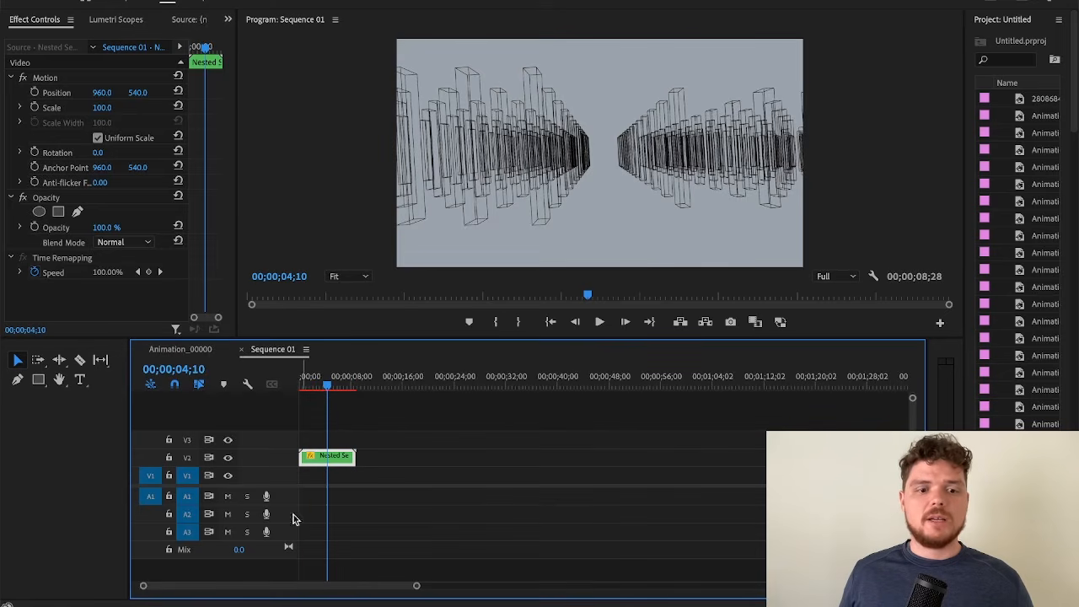
click(295, 602)
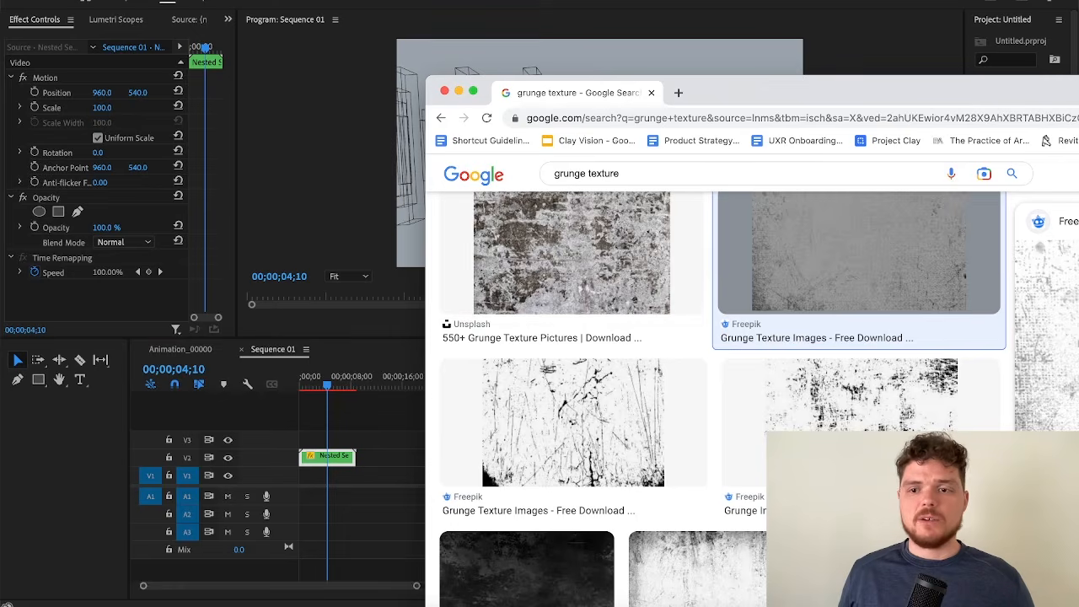
click(396, 446)
click(18, 603)
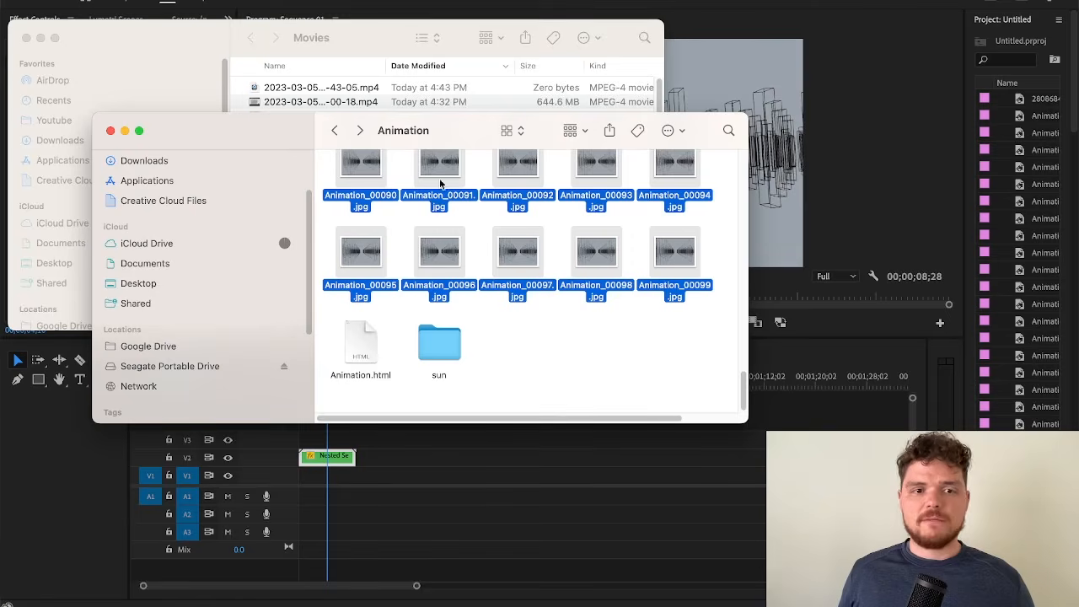
click(168, 265)
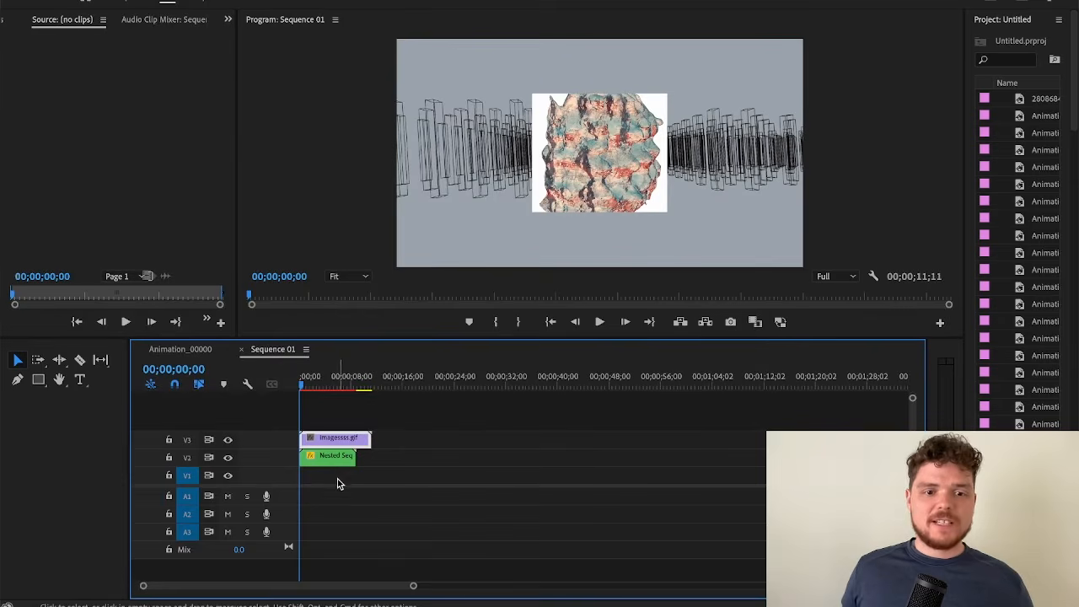
- Show the effect controls for the imagessss.gif clip and set its scale to 542 so it covers the frame
click(228, 19)
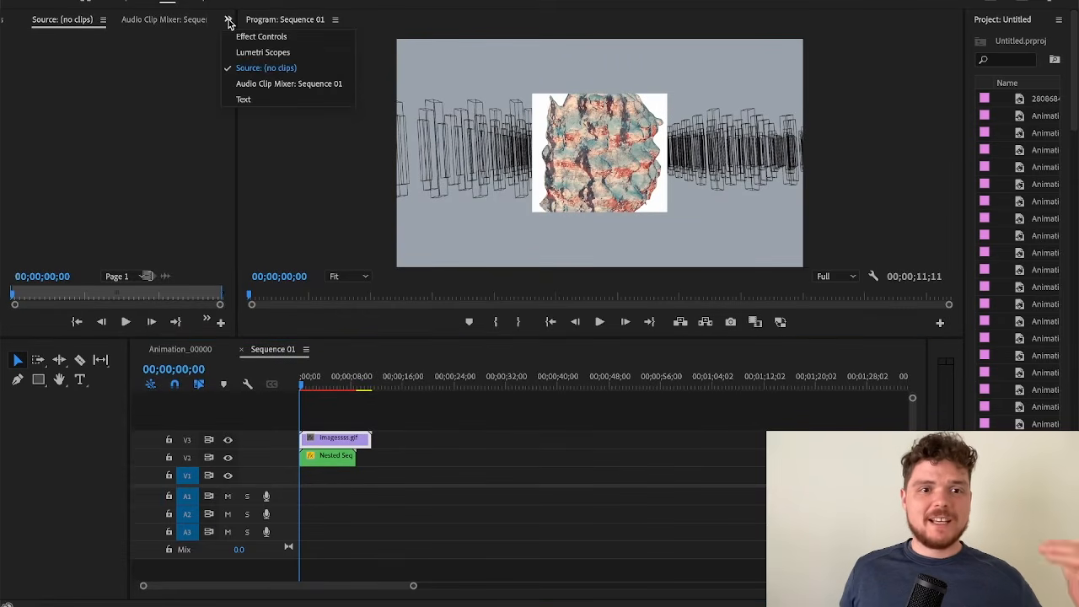
click(241, 37)
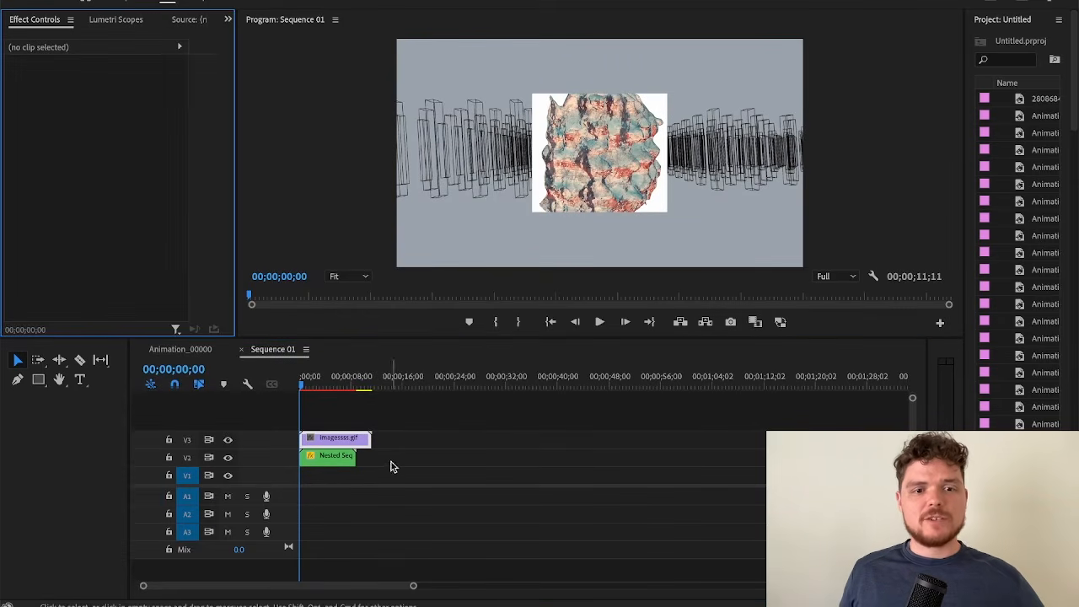
click(332, 388)
mouse_move(102, 108)
mouse_down()
mouse_move(1011, 108)
mouse_move(116, 108)
mouse_up()
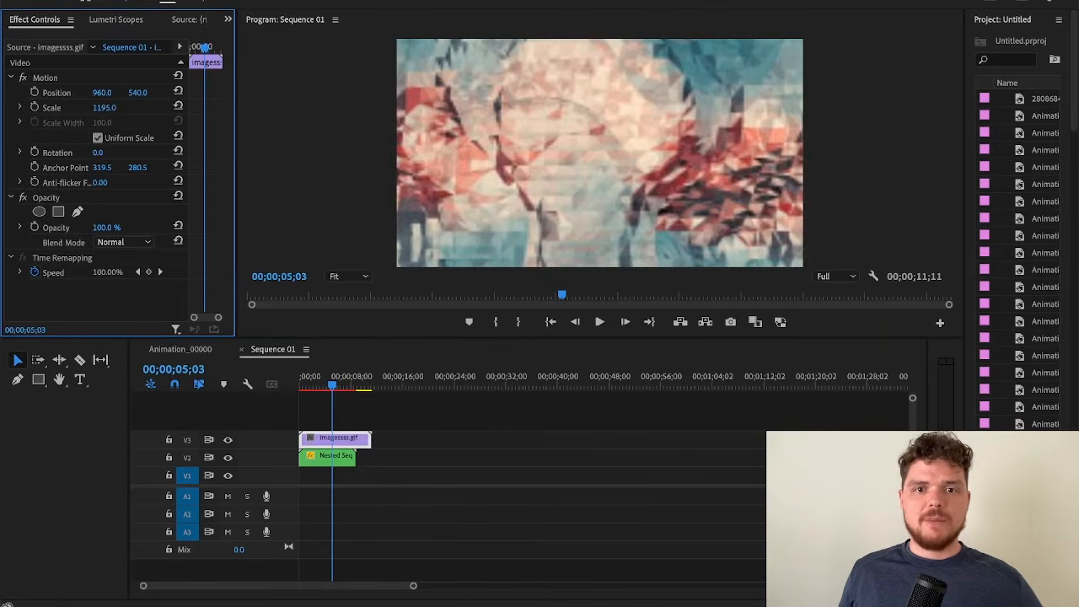
- Try the Color Dodge and Overlay blend modes on the imagessss.gif clip over the animation
click(148, 243)
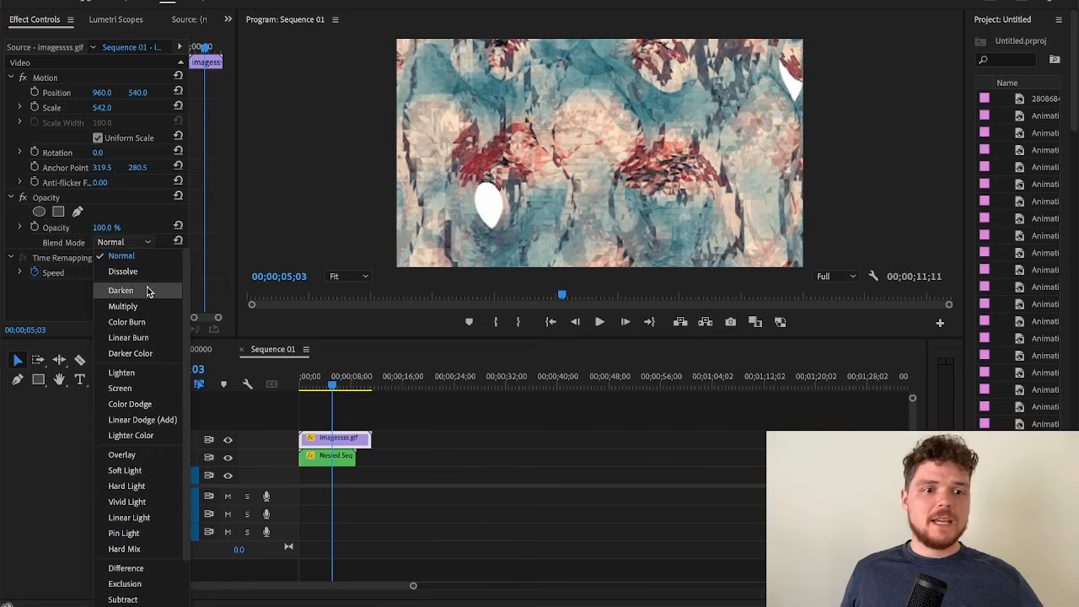
click(147, 405)
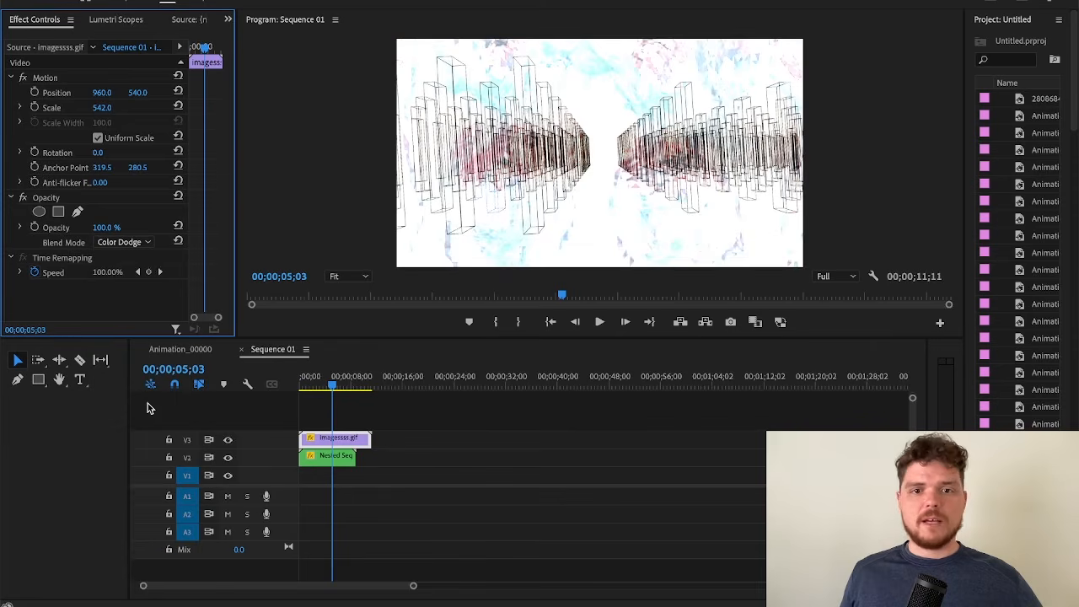
click(147, 242)
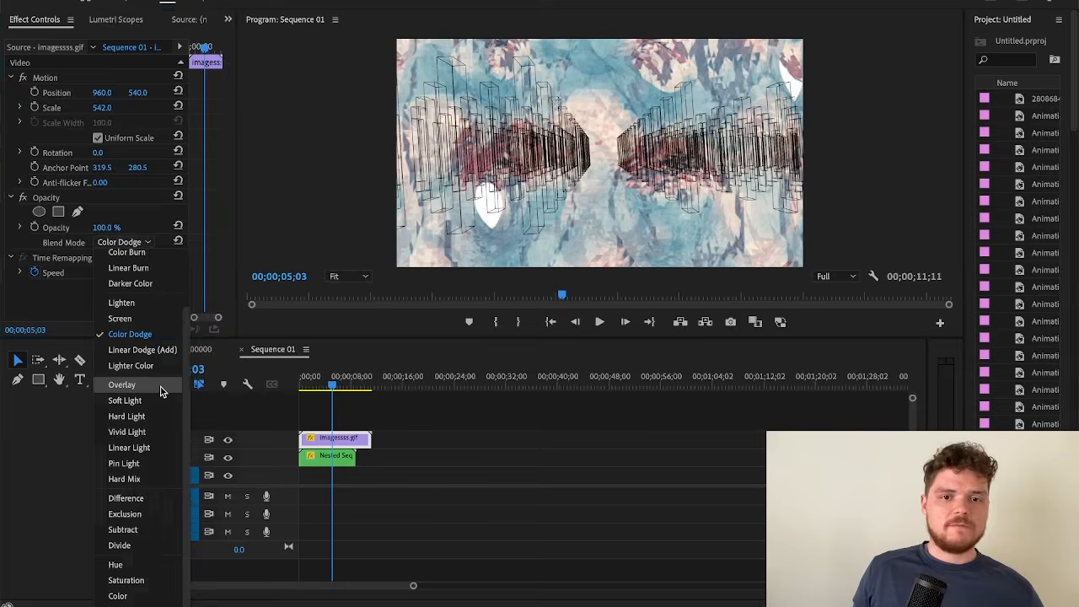
click(161, 384)
click(138, 245)
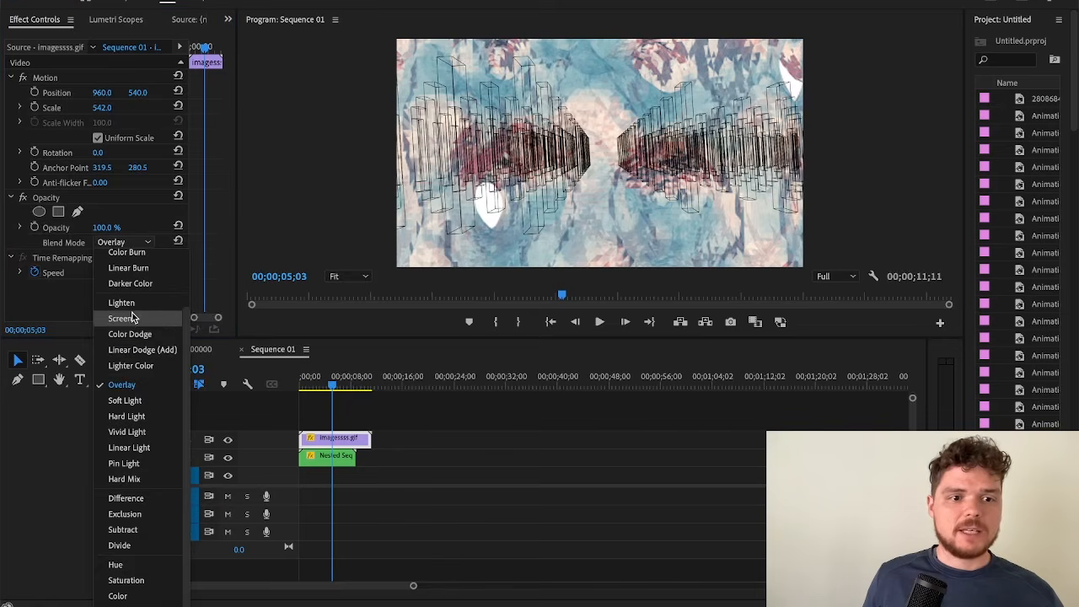